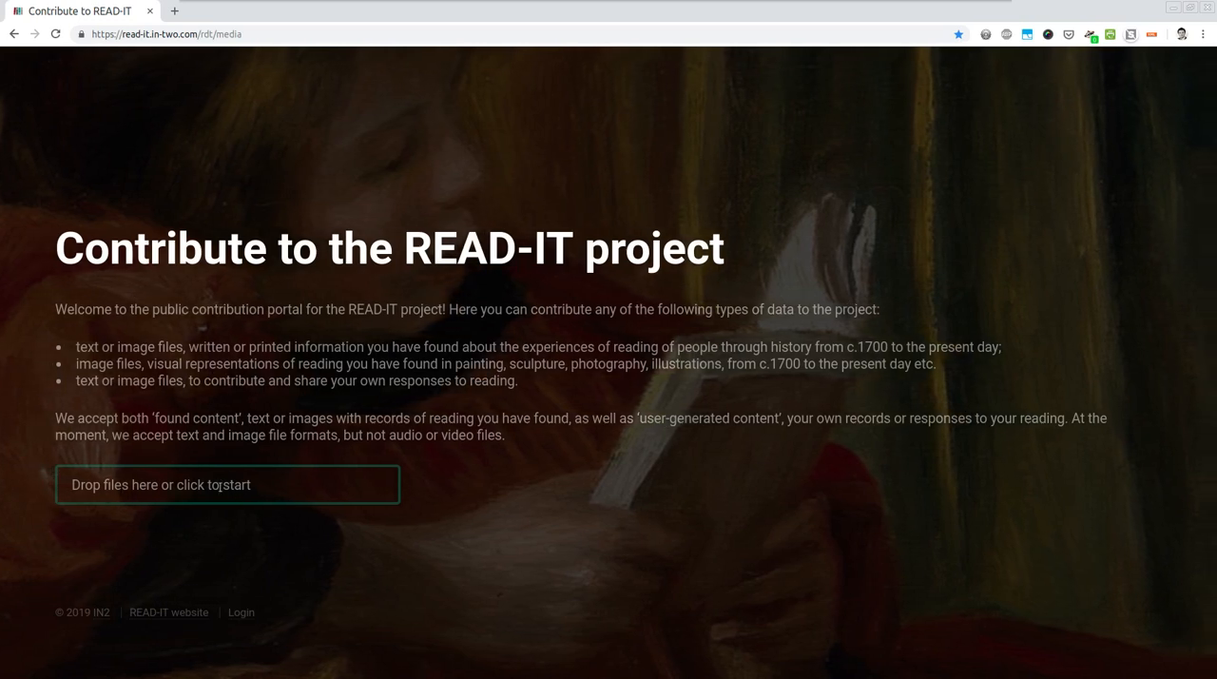
- Upload 750px-thumbnail.jpg, book-hobby-learning-5821.jpg and Edwardians from the 1900s and 1910s (22).jpg from the stock photos folder
left_click(317, 489)
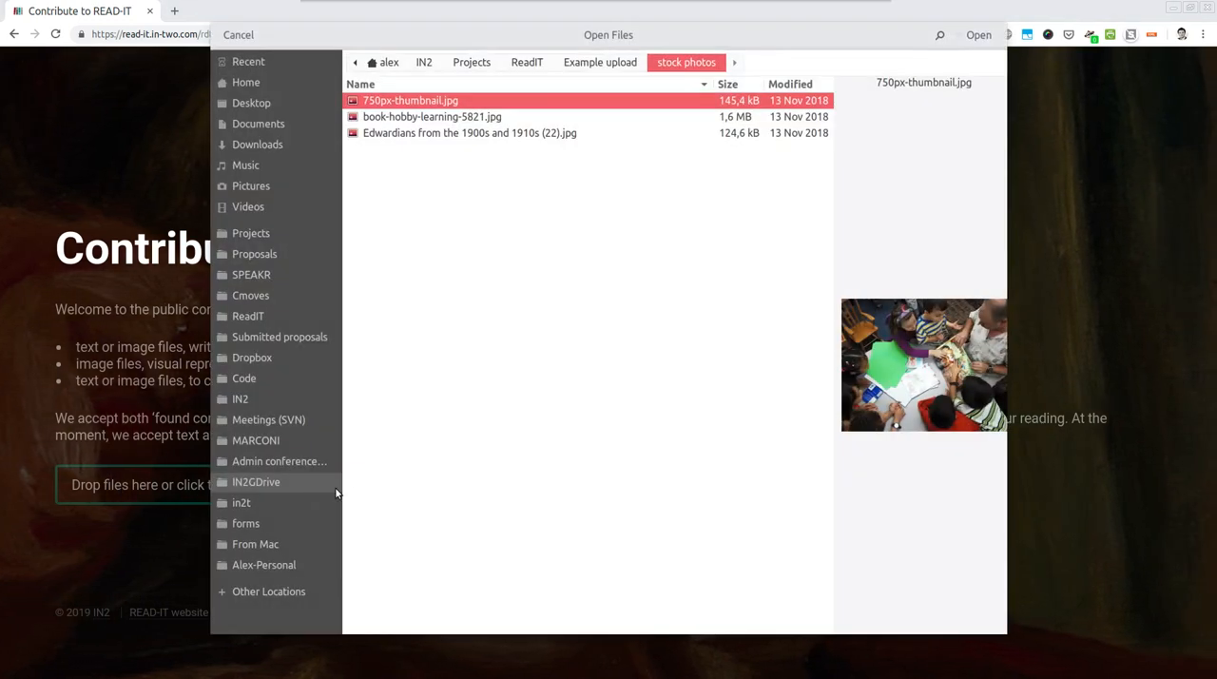
left_click(479, 134, "shift")
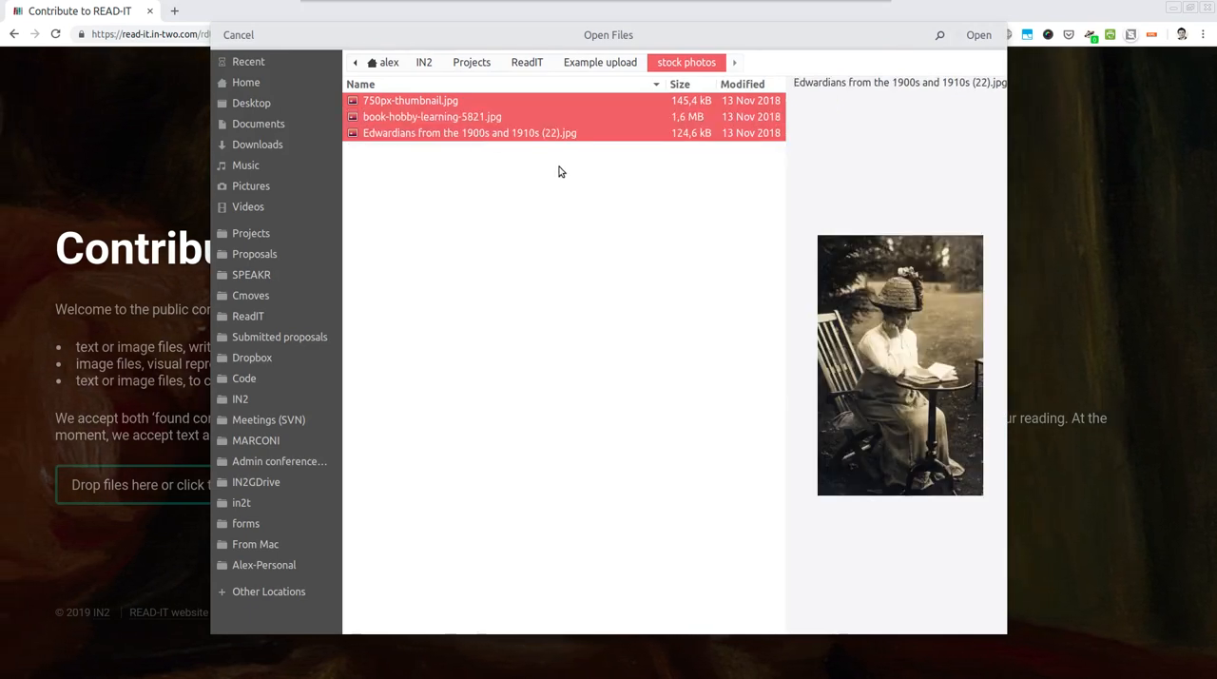
left_click(979, 35)
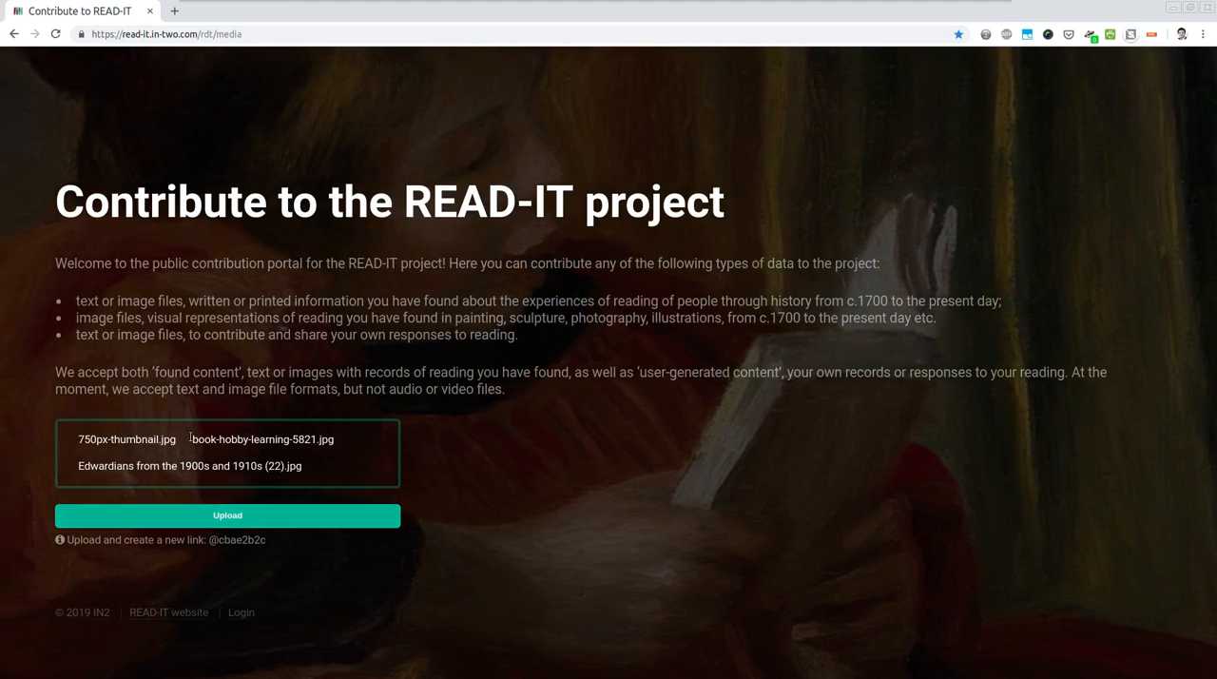
left_click(221, 518)
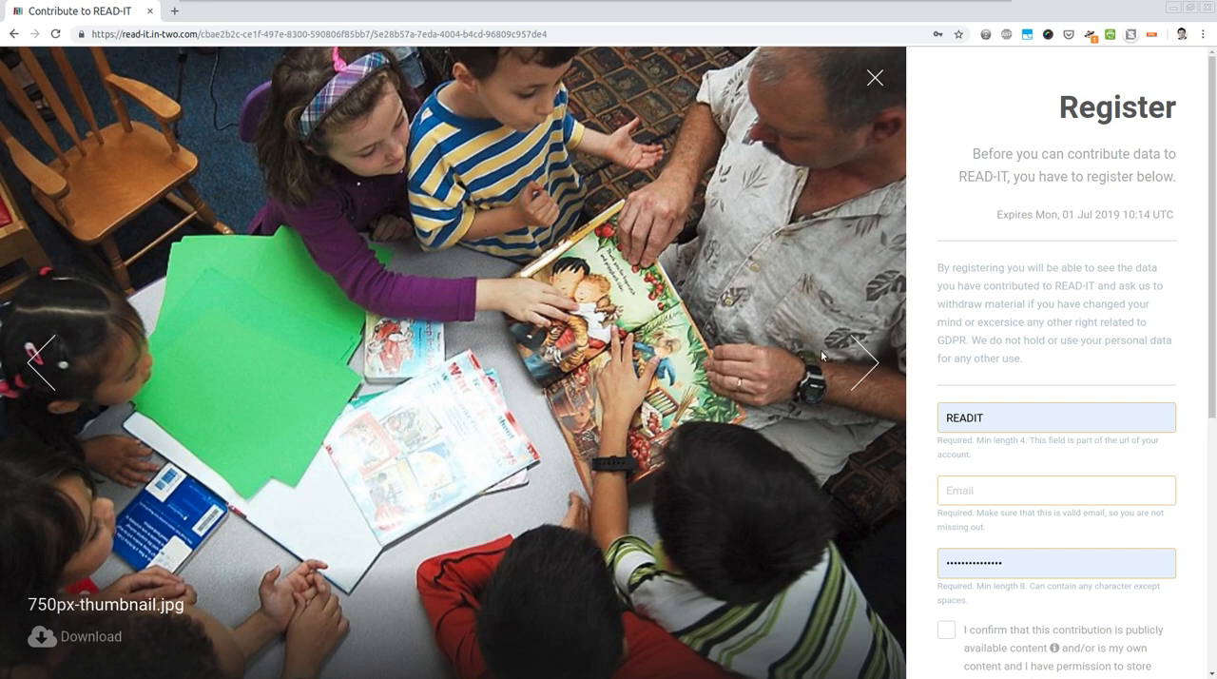
- Browse the previews of the three uploaded images, finishing on book-hobby-learning-5821.jpg
left_click(854, 380)
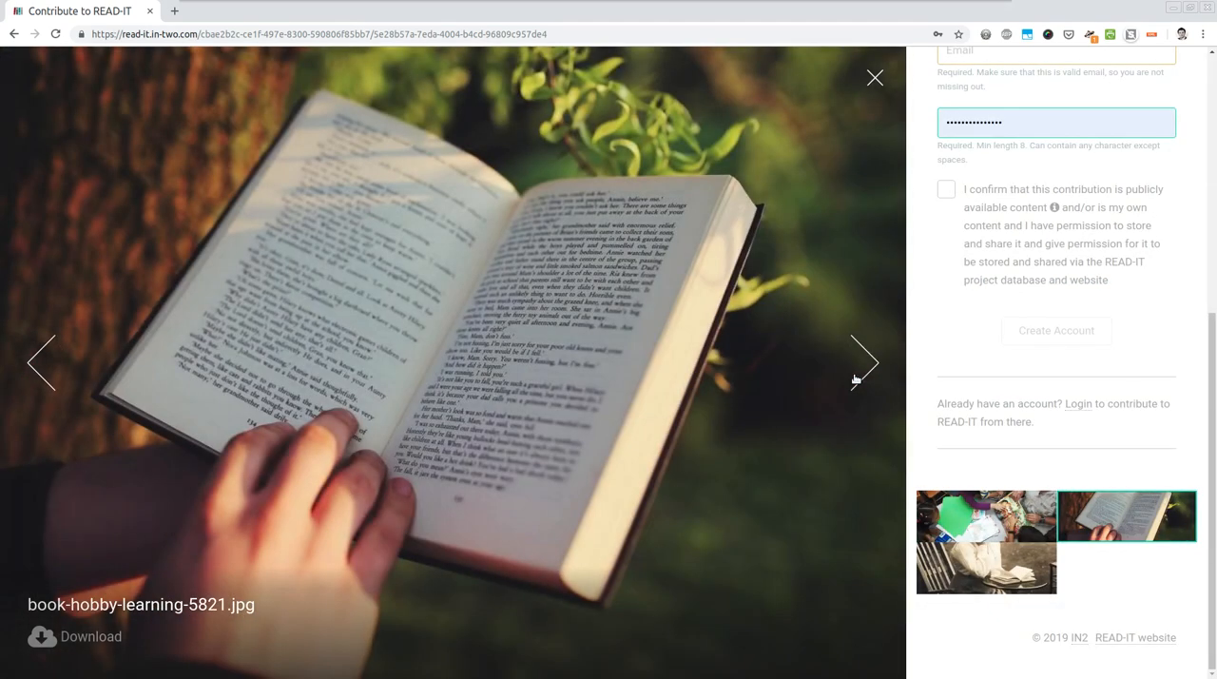
left_click(853, 380)
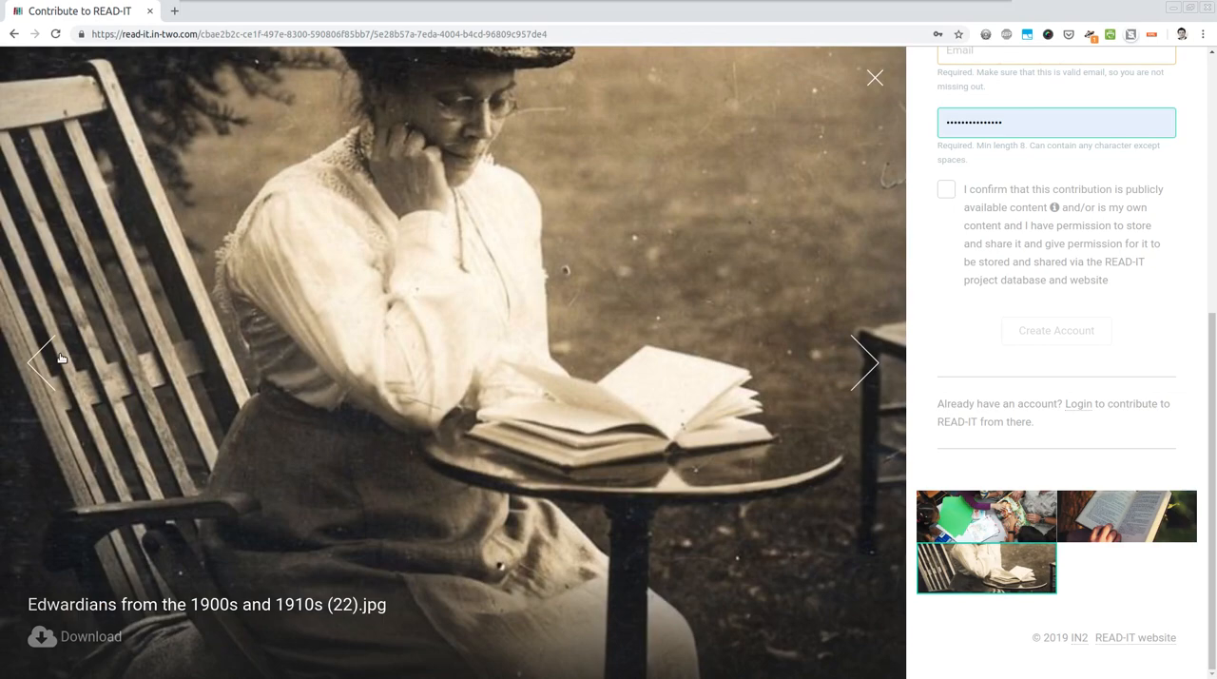
left_click(59, 357)
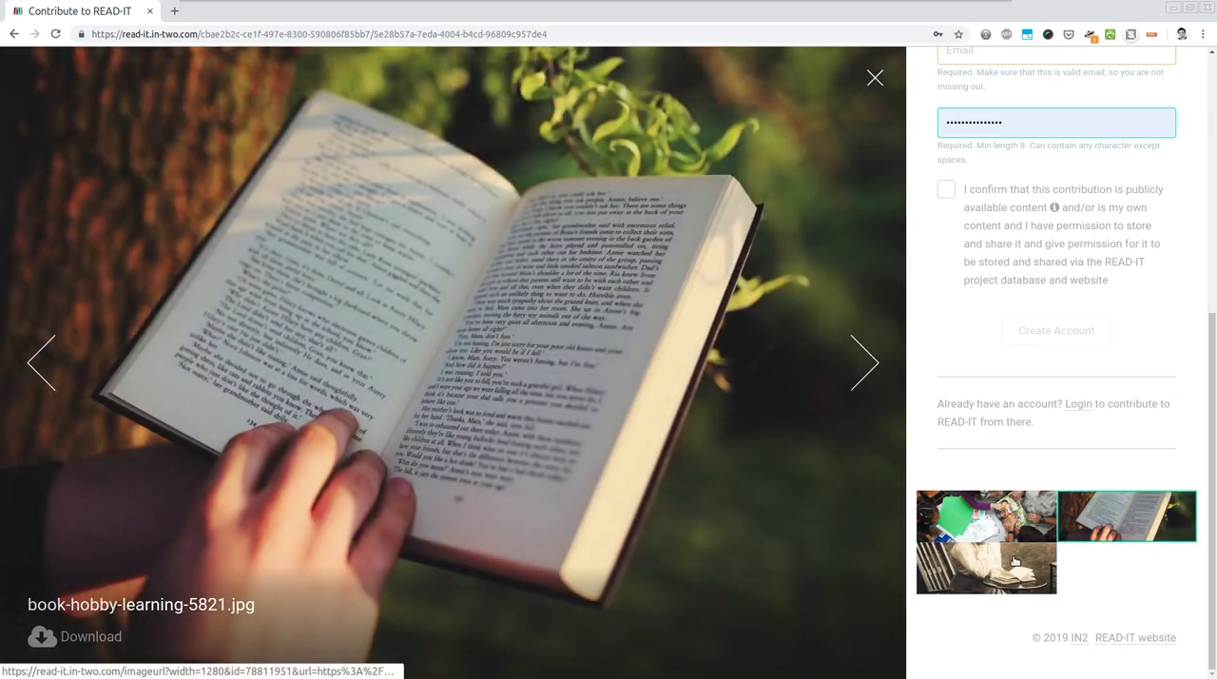
left_click(1071, 540)
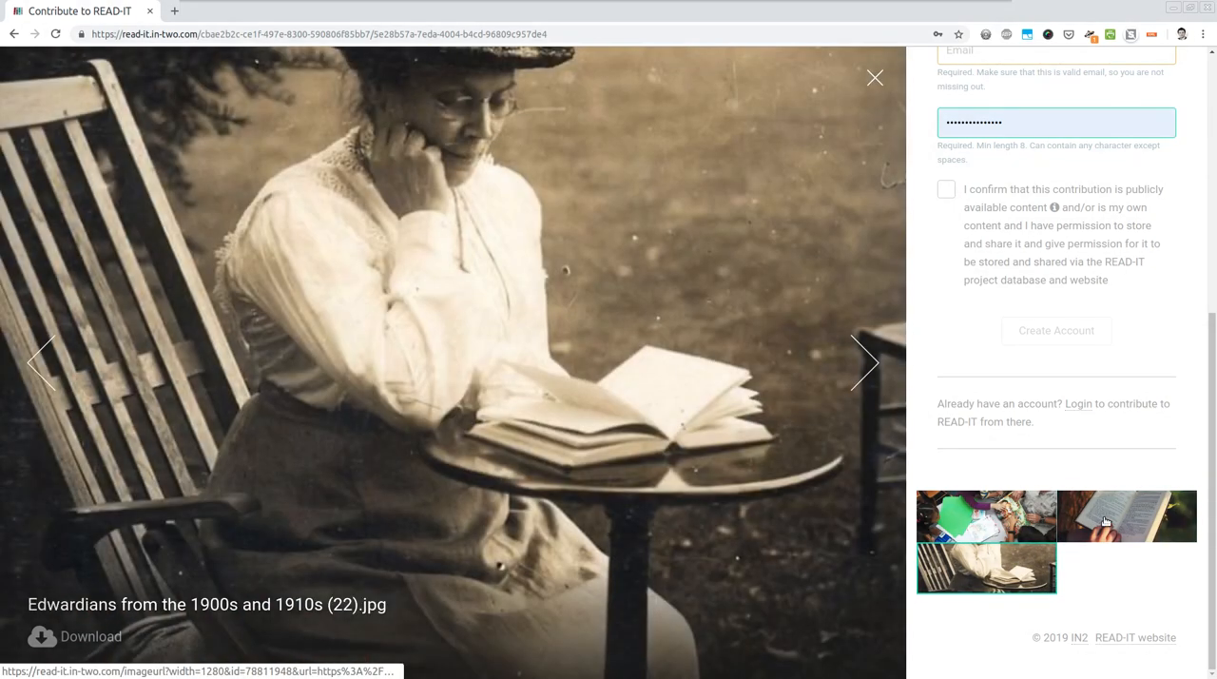
left_click(1071, 538)
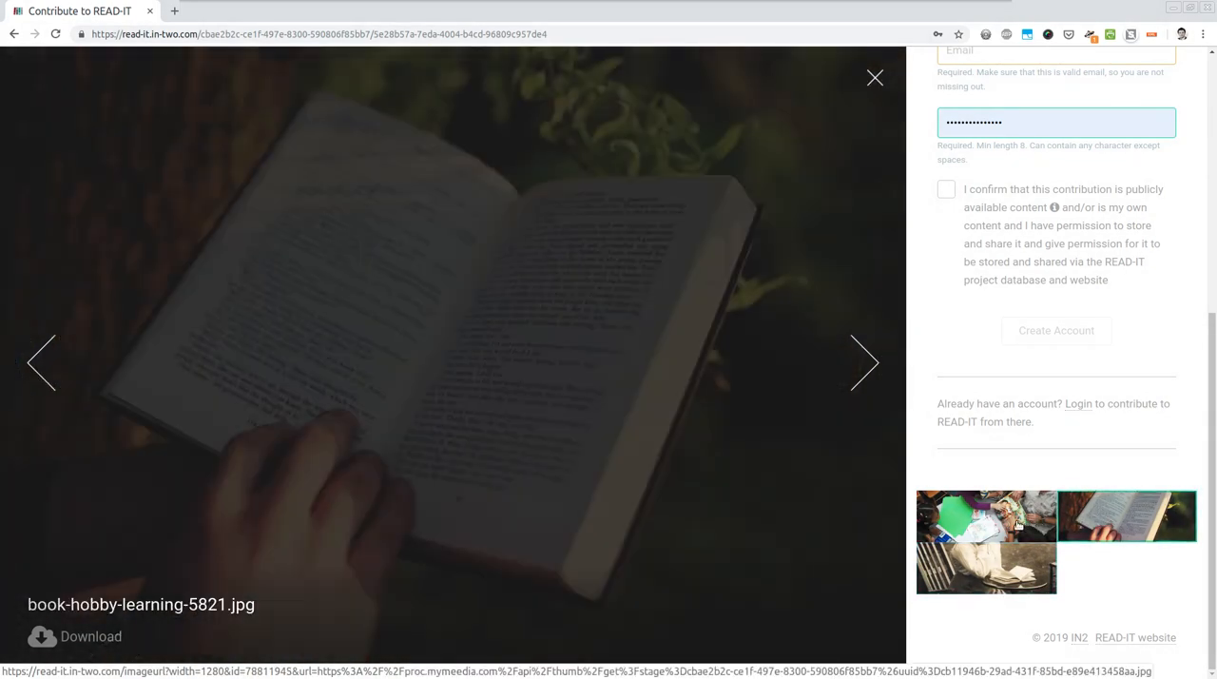
- Fill in the registration form with the username tutorial, the contact e-mail address and an account password
scroll(1008, 356, "up", 4)
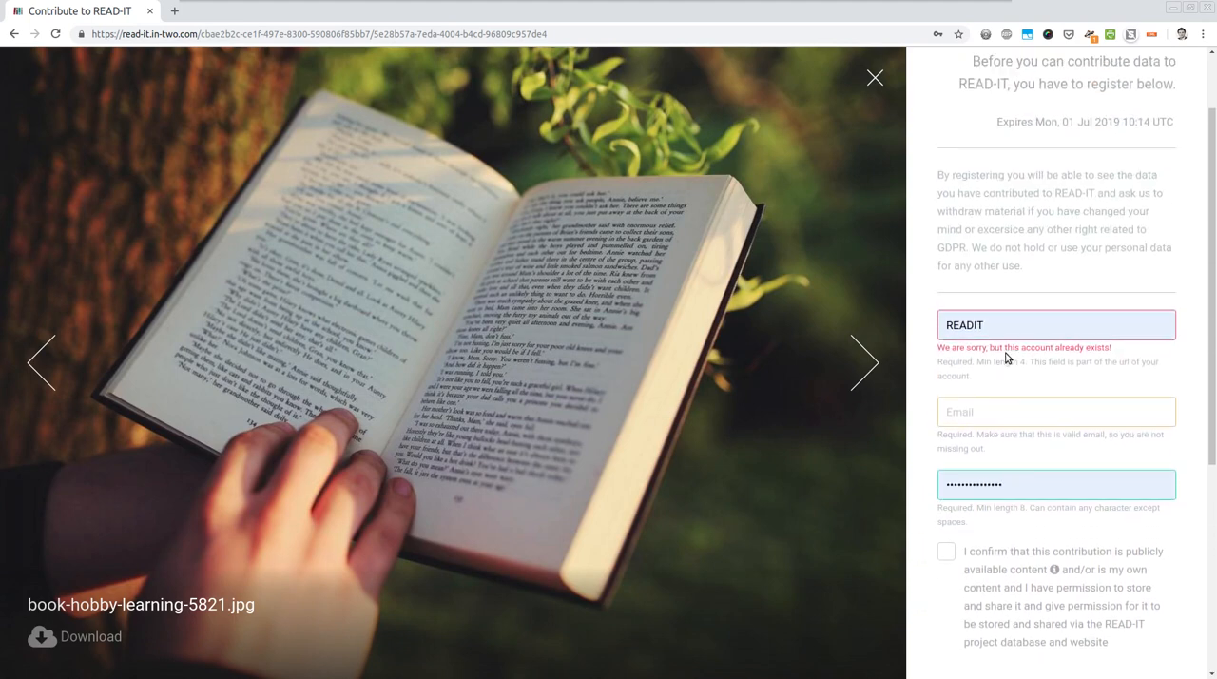
scroll(1008, 356, "up", 1)
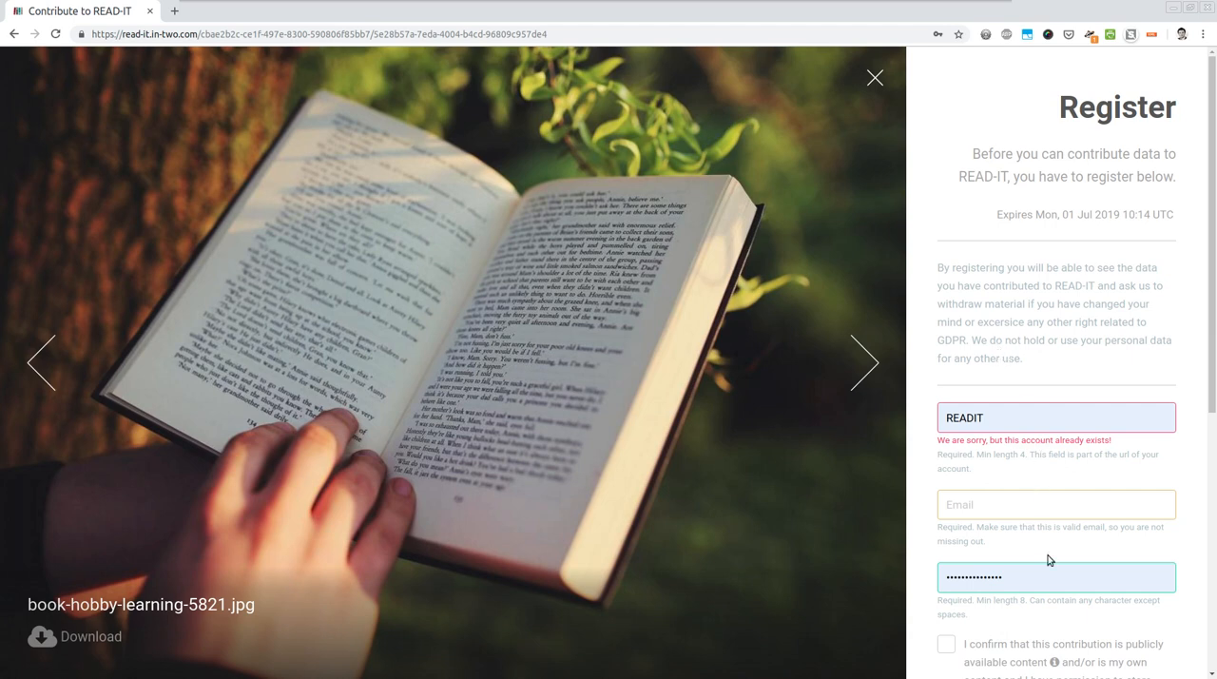
left_click(980, 419)
double_click(982, 418)
key("BackSpace")
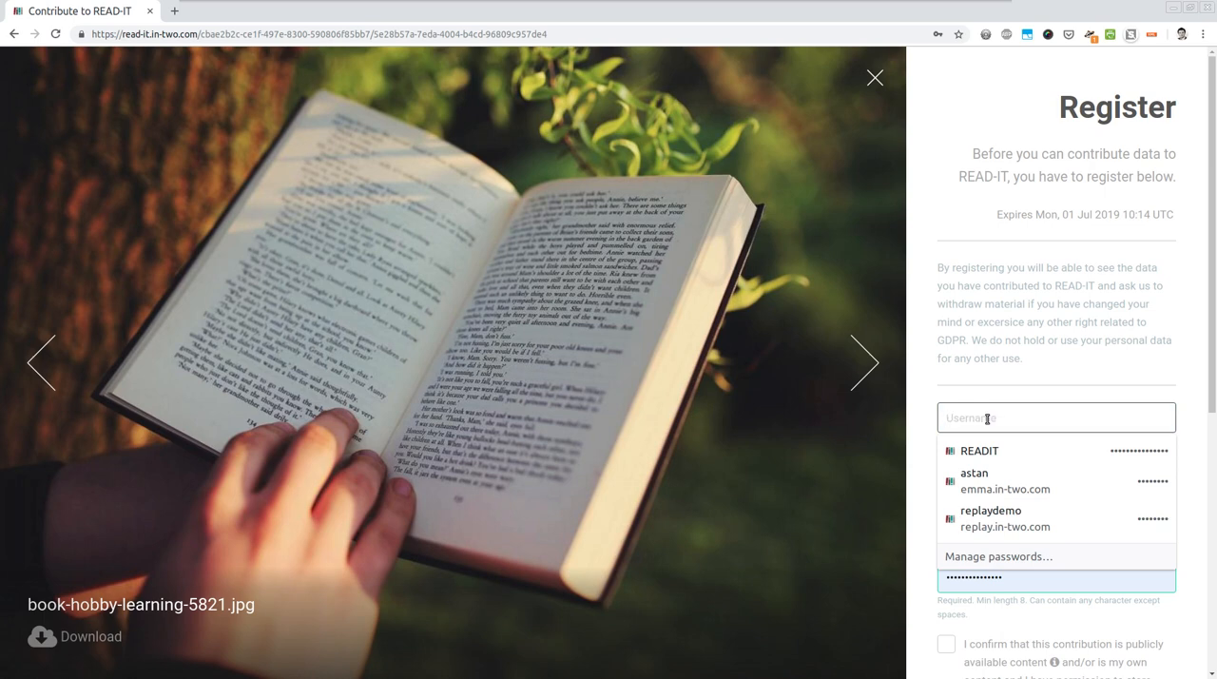
type("tutorial")
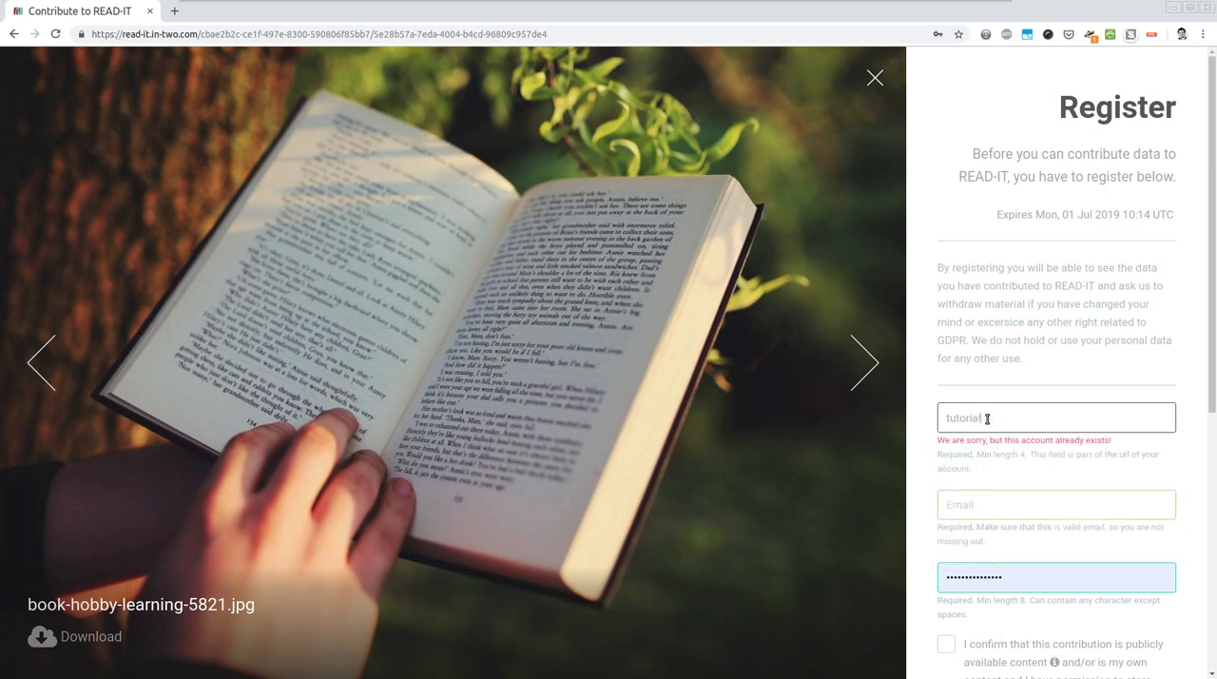
key("Tab")
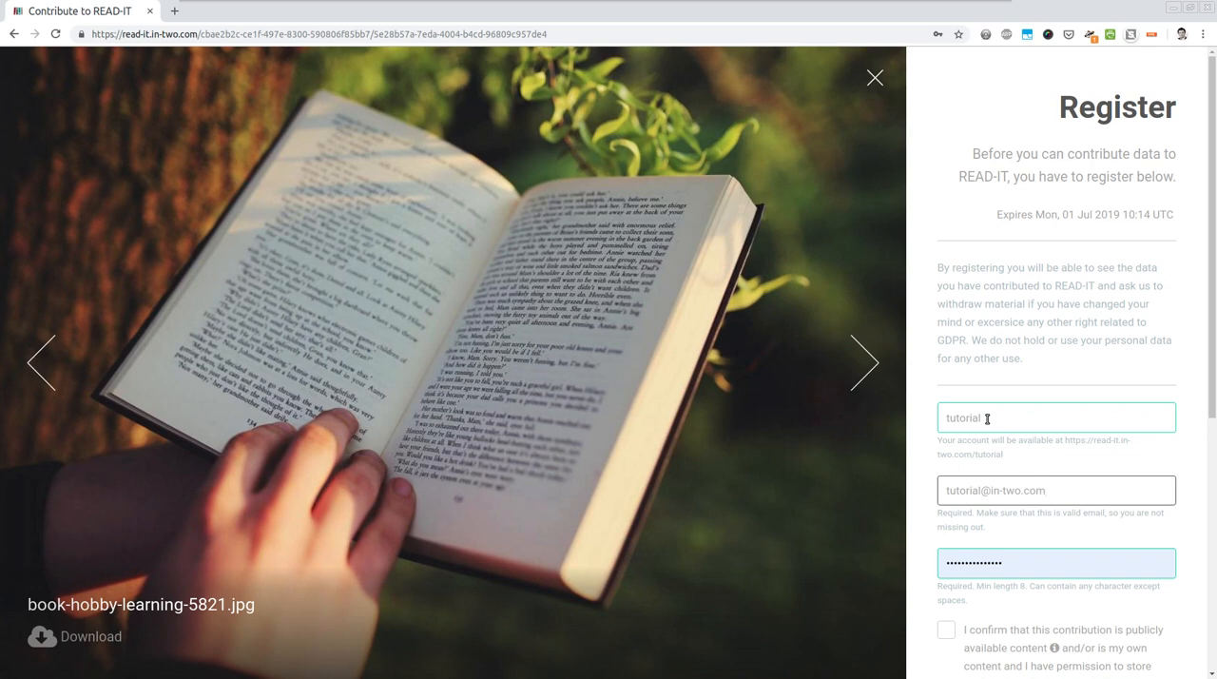
key("Tab")
type("••••")
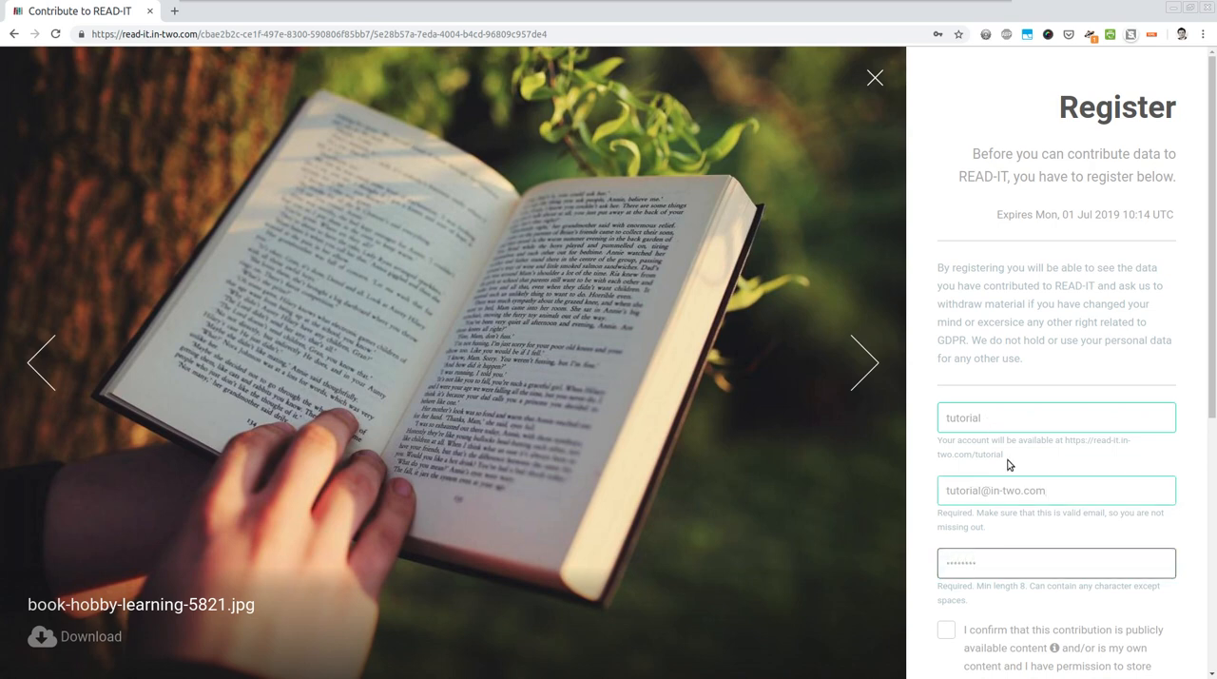
- Confirm the permission to store and share the contribution and create the account
scroll(1084, 501, "down", 3)
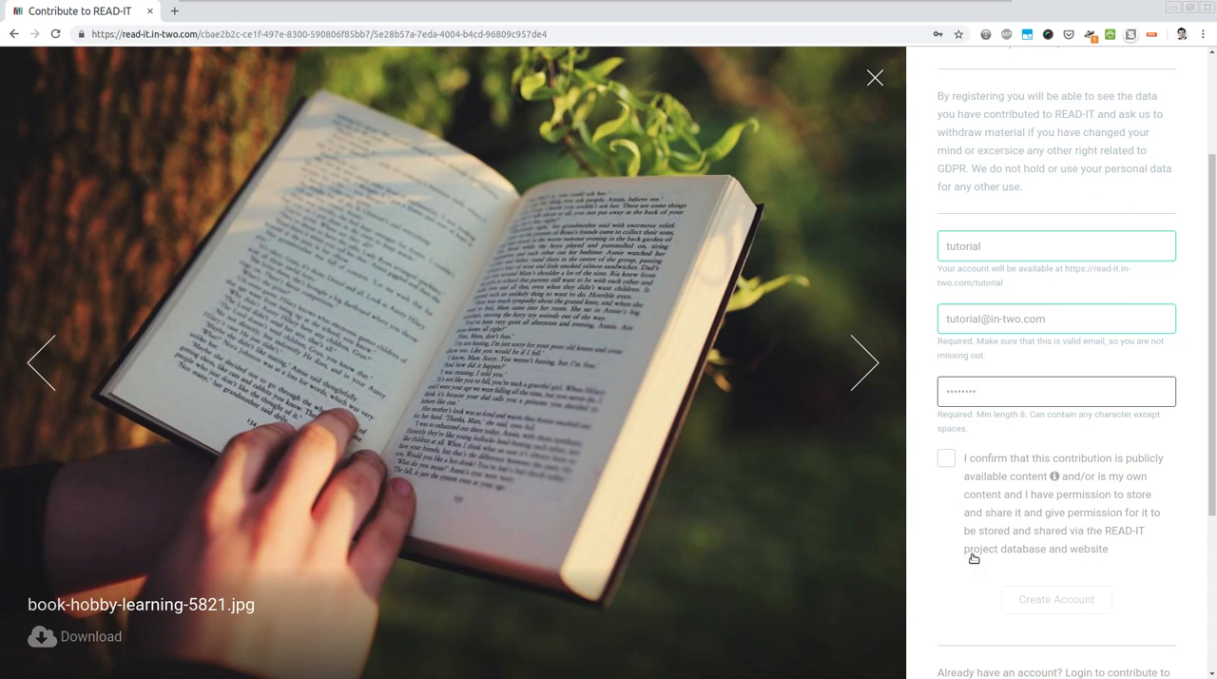
left_click(947, 459)
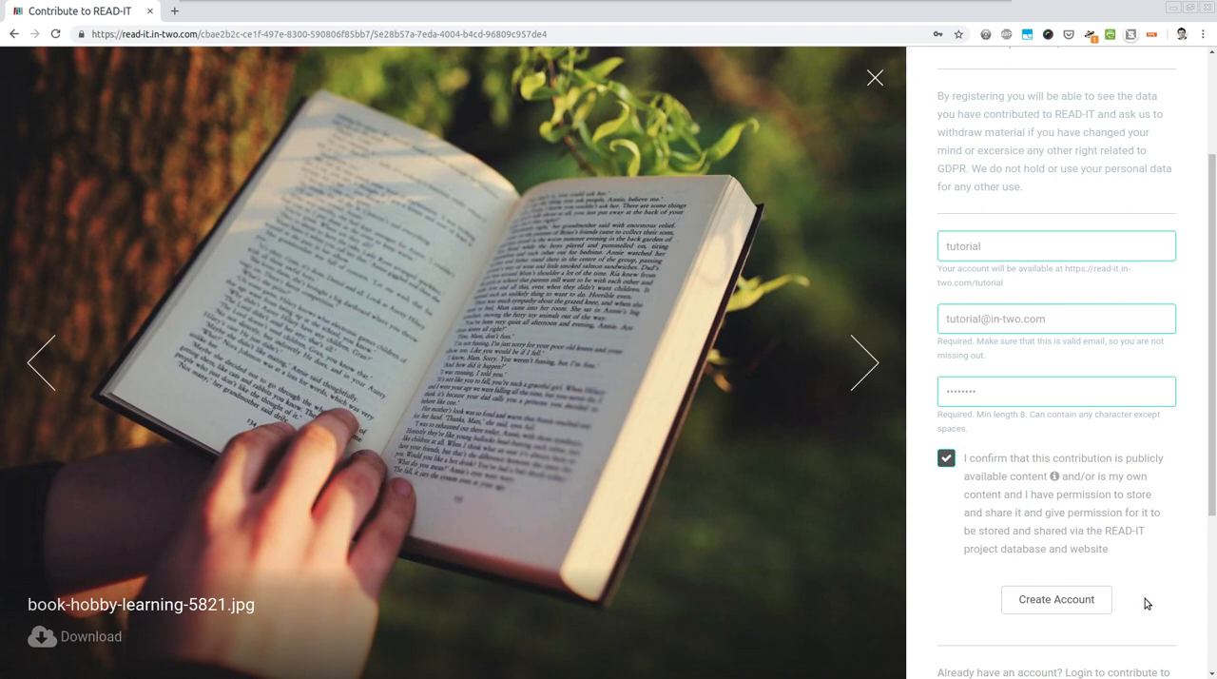
left_click(1035, 605)
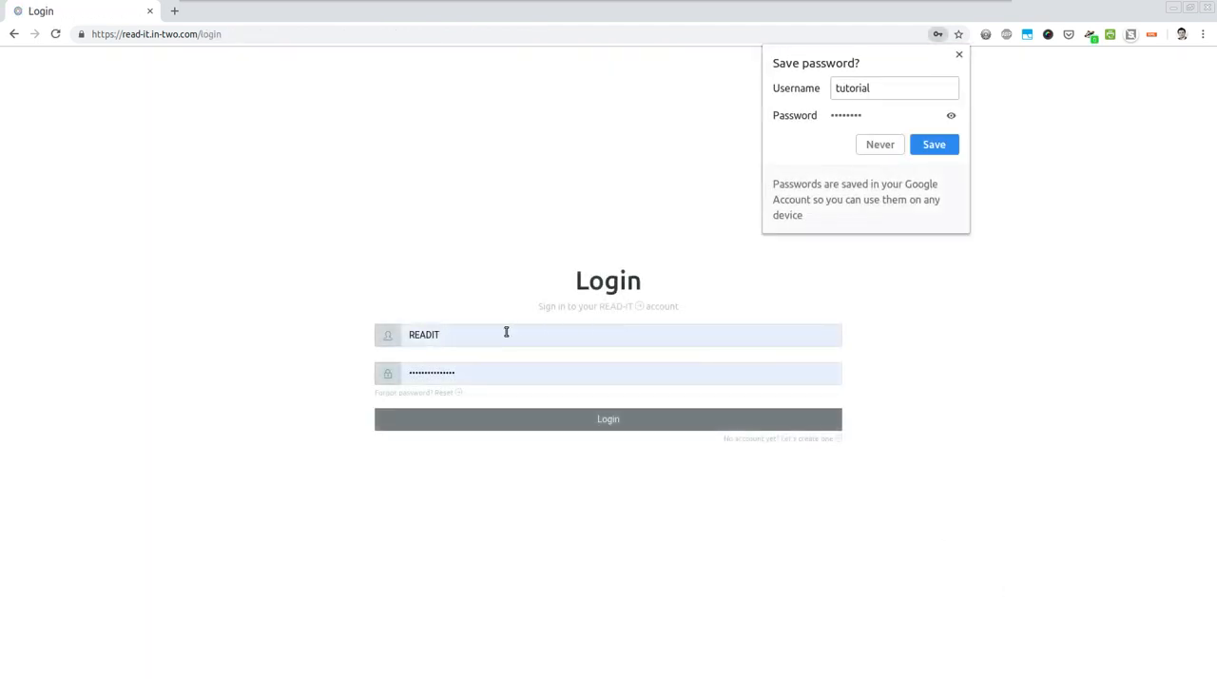
double_click(506, 332)
type("turoa")
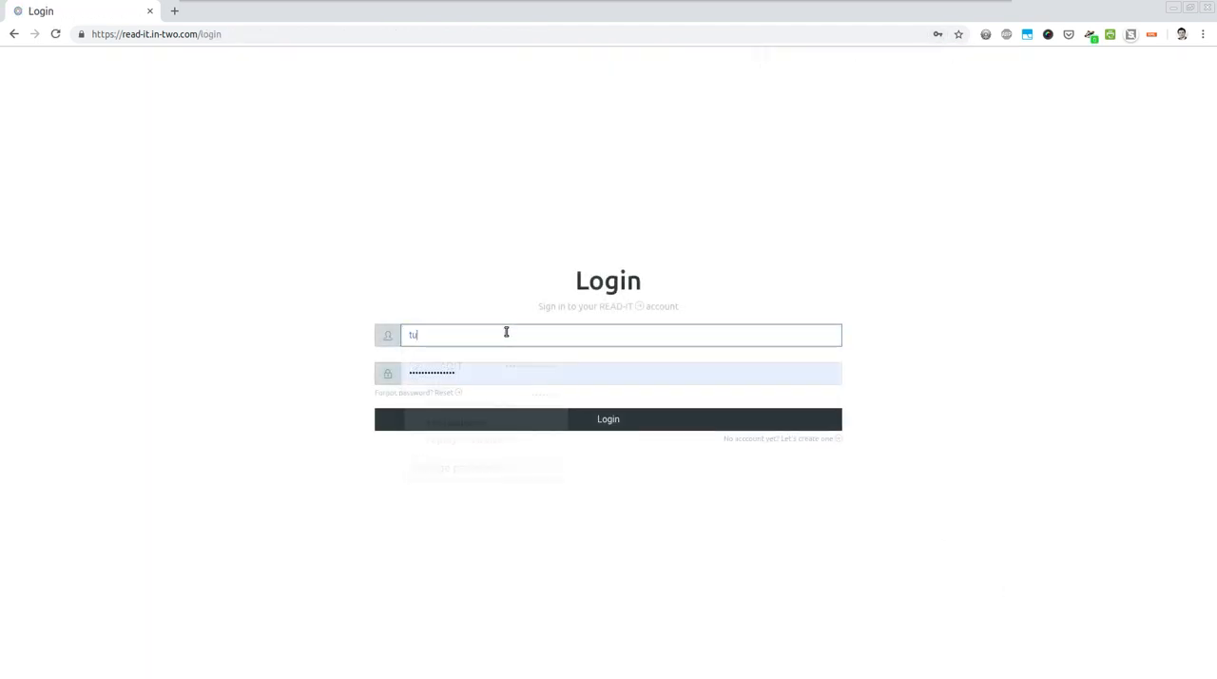
key("Tab")
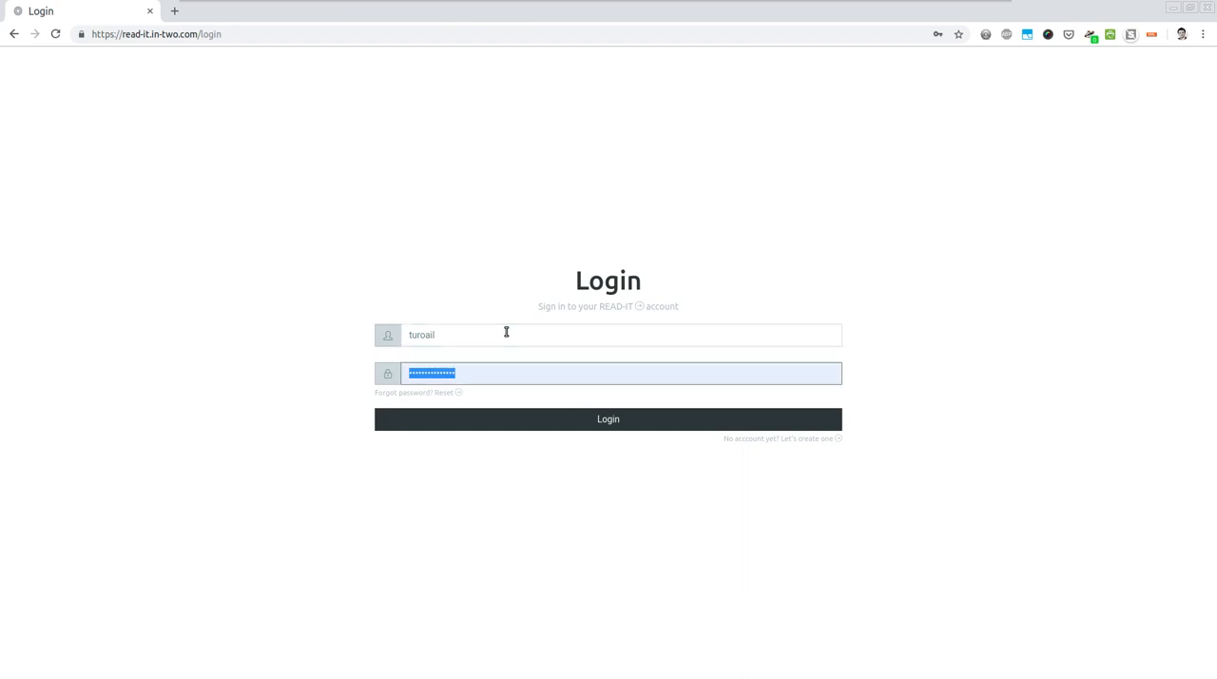
- Log in to the new account with the username tutorial and the account password
double_click(505, 331)
type("tutorial")
key("Tab")
type("test")
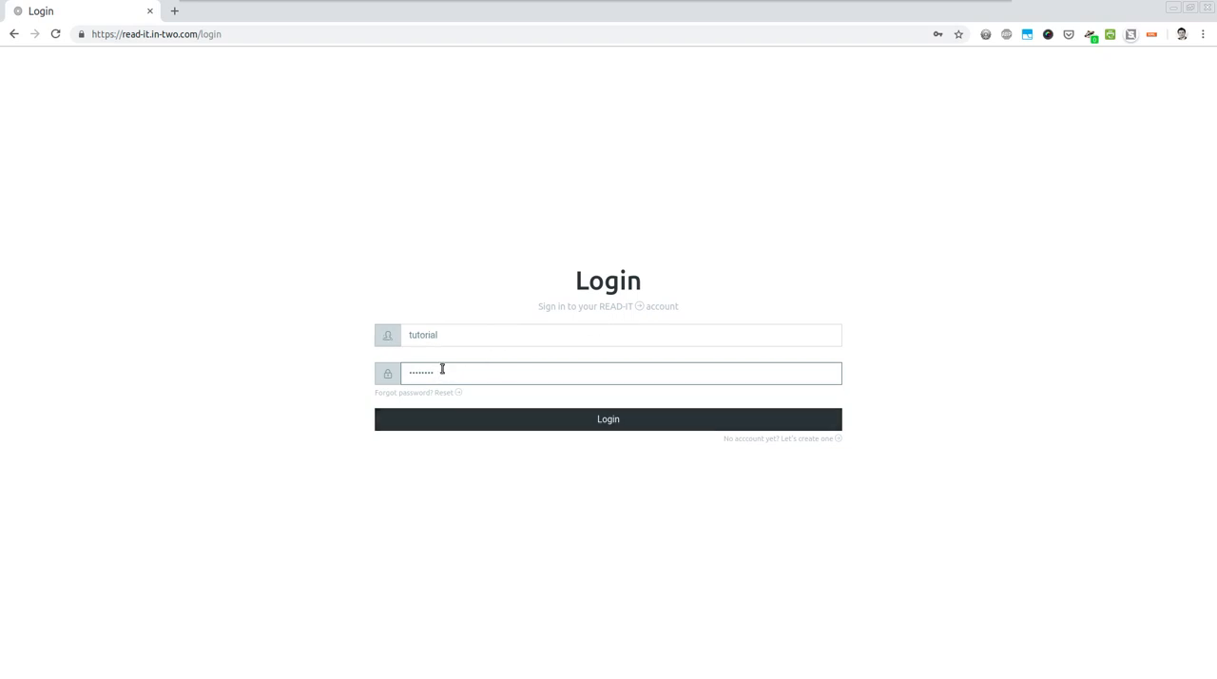
left_click(582, 420)
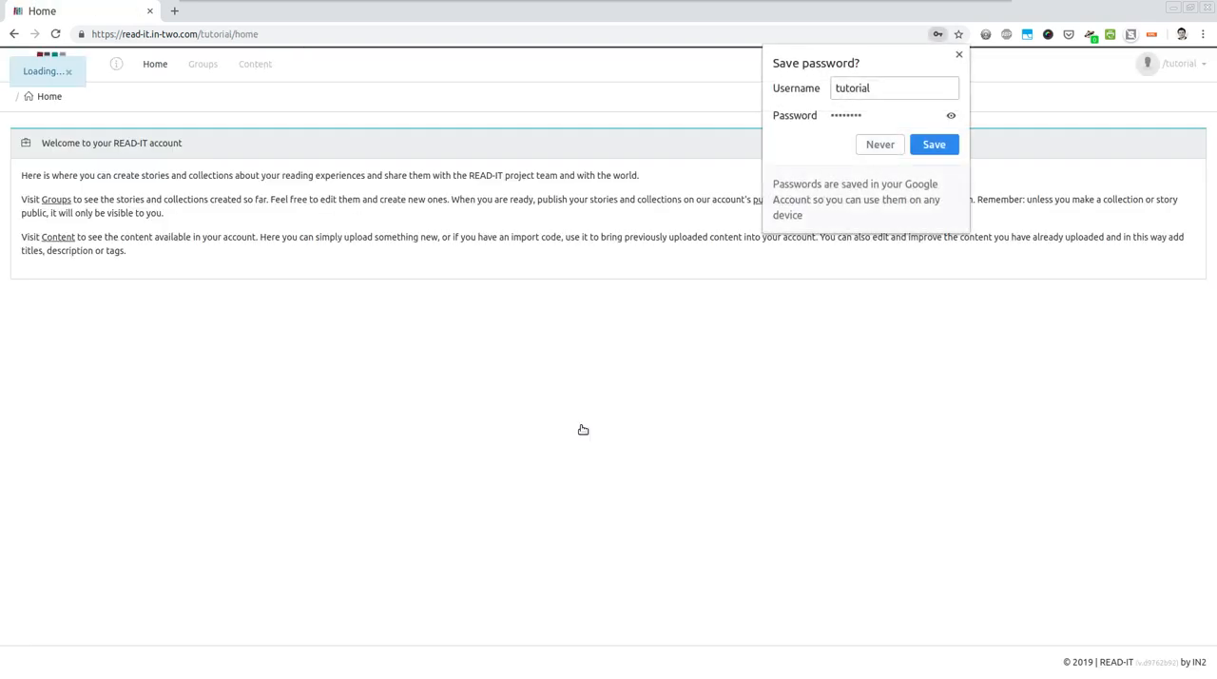
- Dismiss the browser's offer to save the password and open the account's public page in a new tab
left_click(957, 55)
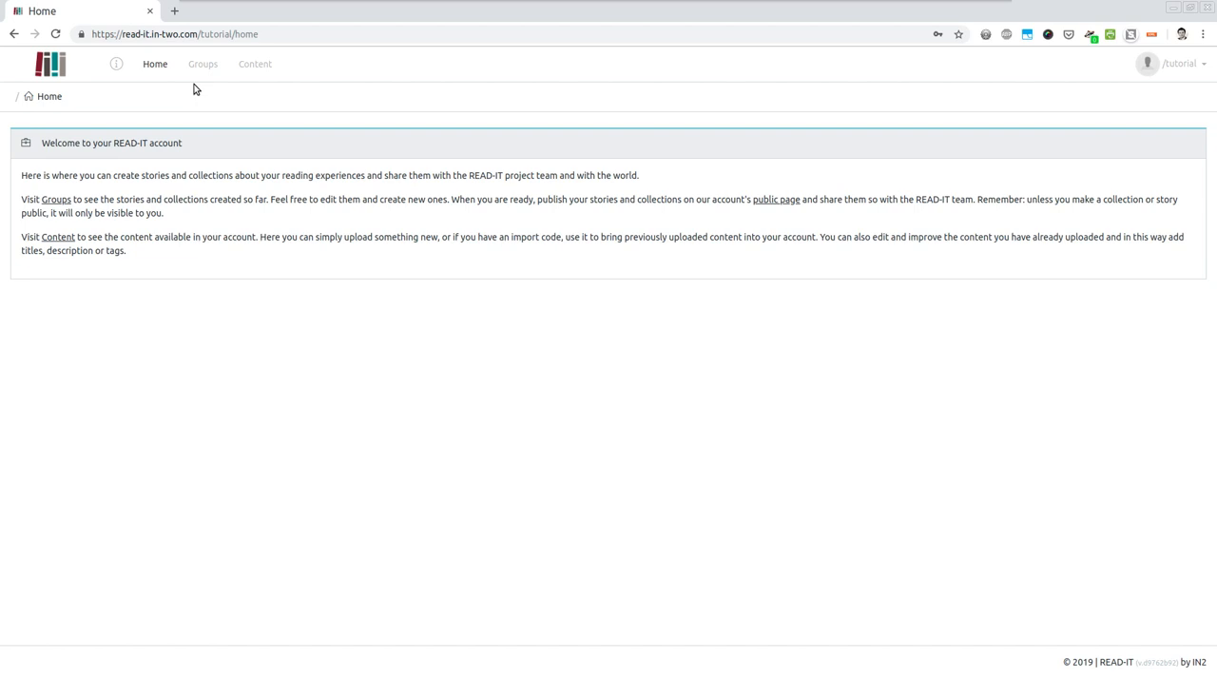
middle_click(776, 201)
- Open the uploaded story group and reorder its images as open book, seated woman, children reading
left_click(203, 69)
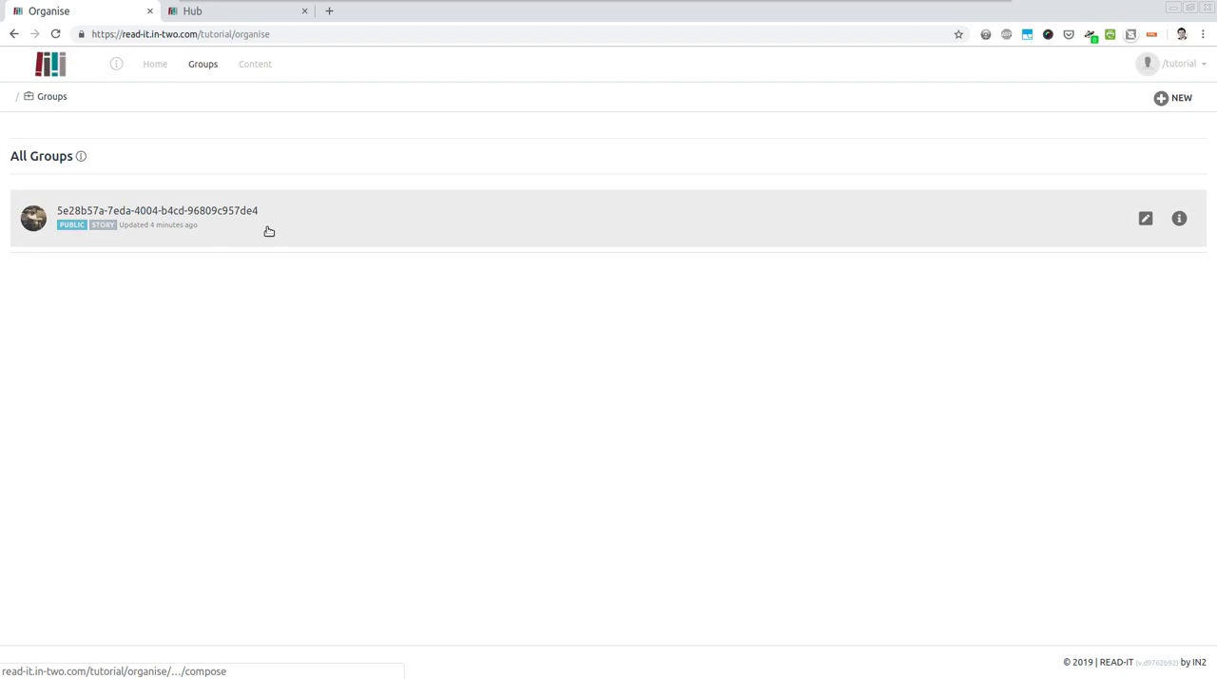
left_click(336, 226)
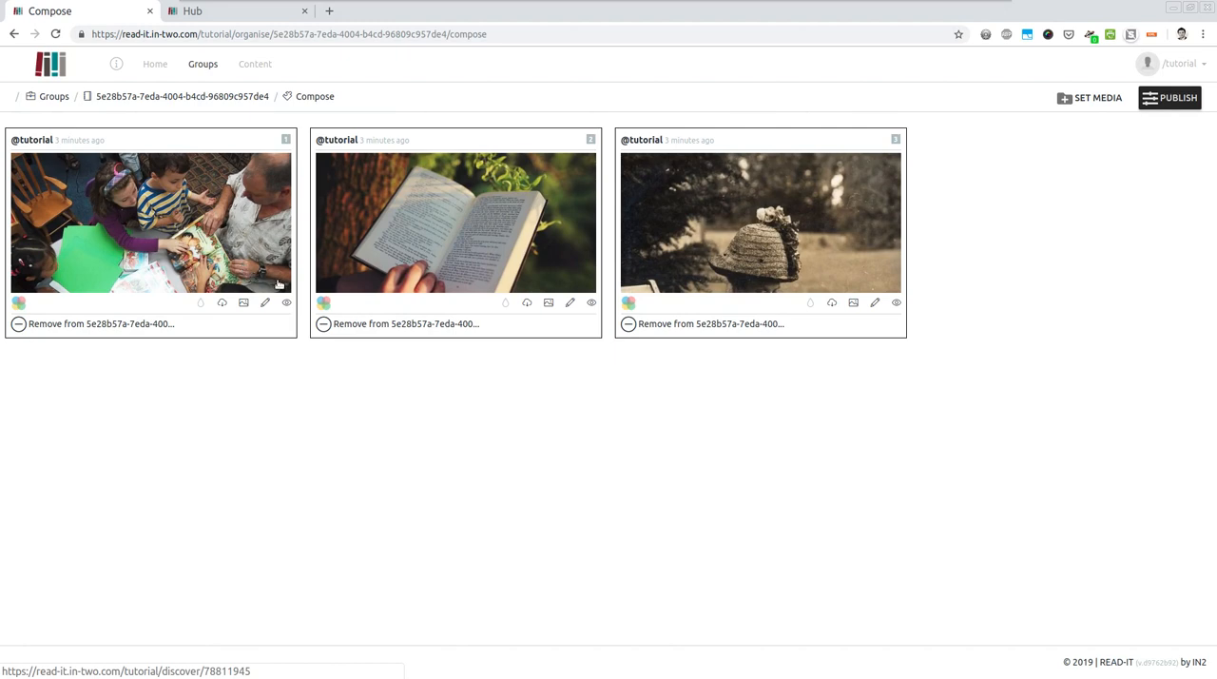
left_click_drag(204, 232, 523, 230)
left_click_drag(688, 228, 437, 276)
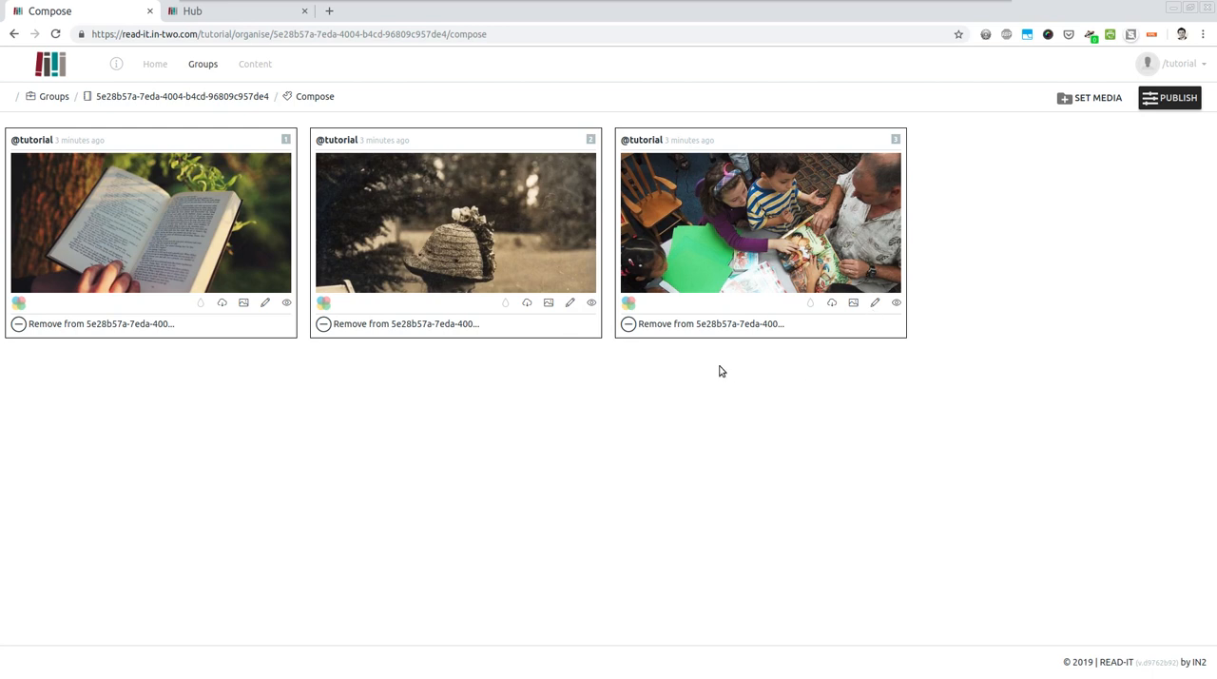
- Edit the media details of the seated woman photo and set its title to "Woman reading"
left_click(569, 305)
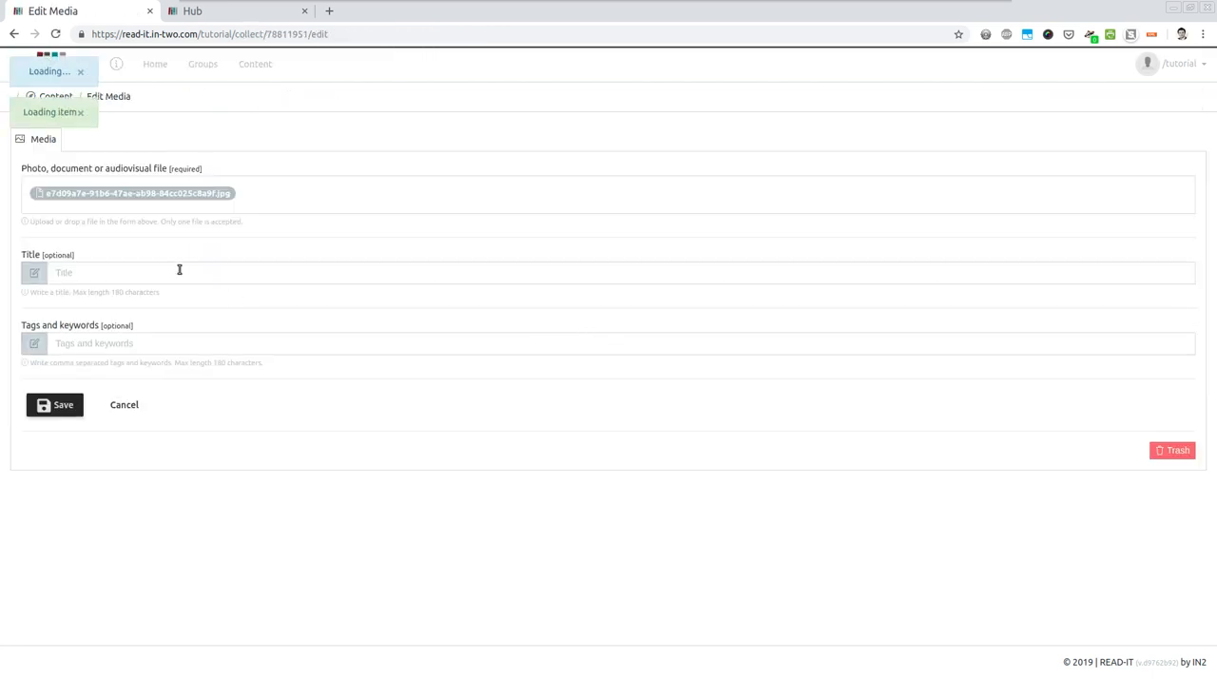
left_click(179, 270)
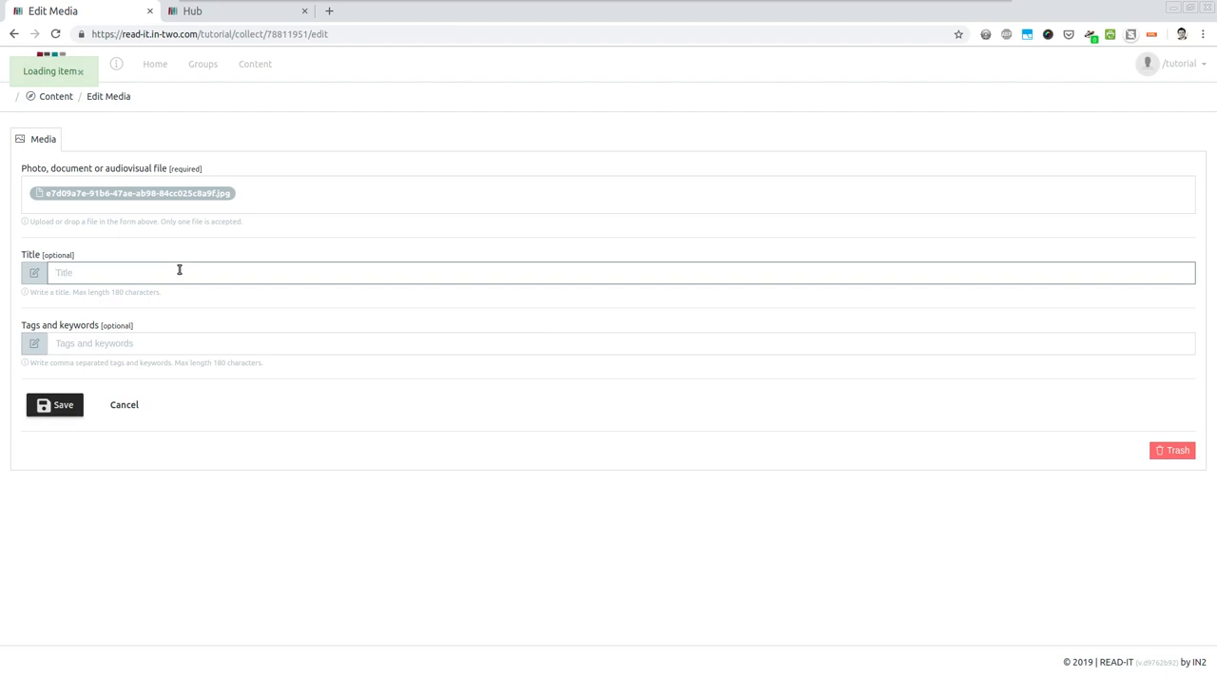
type("Won")
type("man rea")
type("din")
key("Tab")
left_click(178, 270)
type("g")
- Add the tags "tag, tag2, test content" to the photo, save it and return to the story group
key("Tab")
type("t")
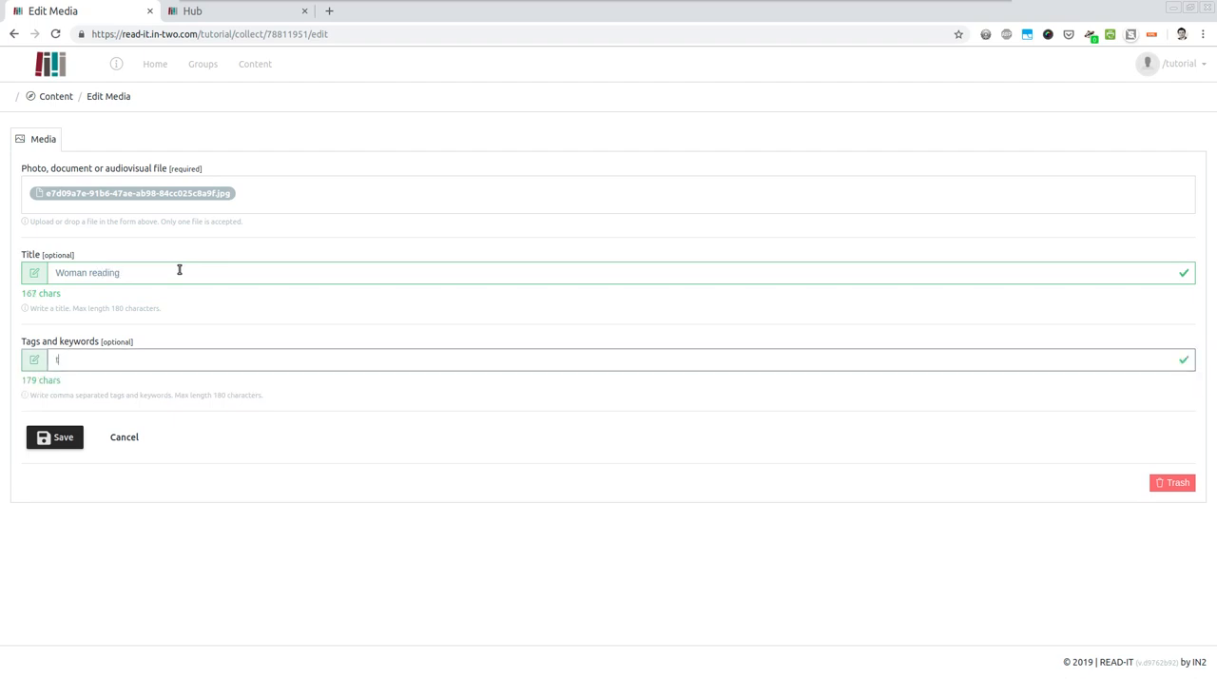
type("ag, tag2,")
type("test content")
left_click(61, 438)
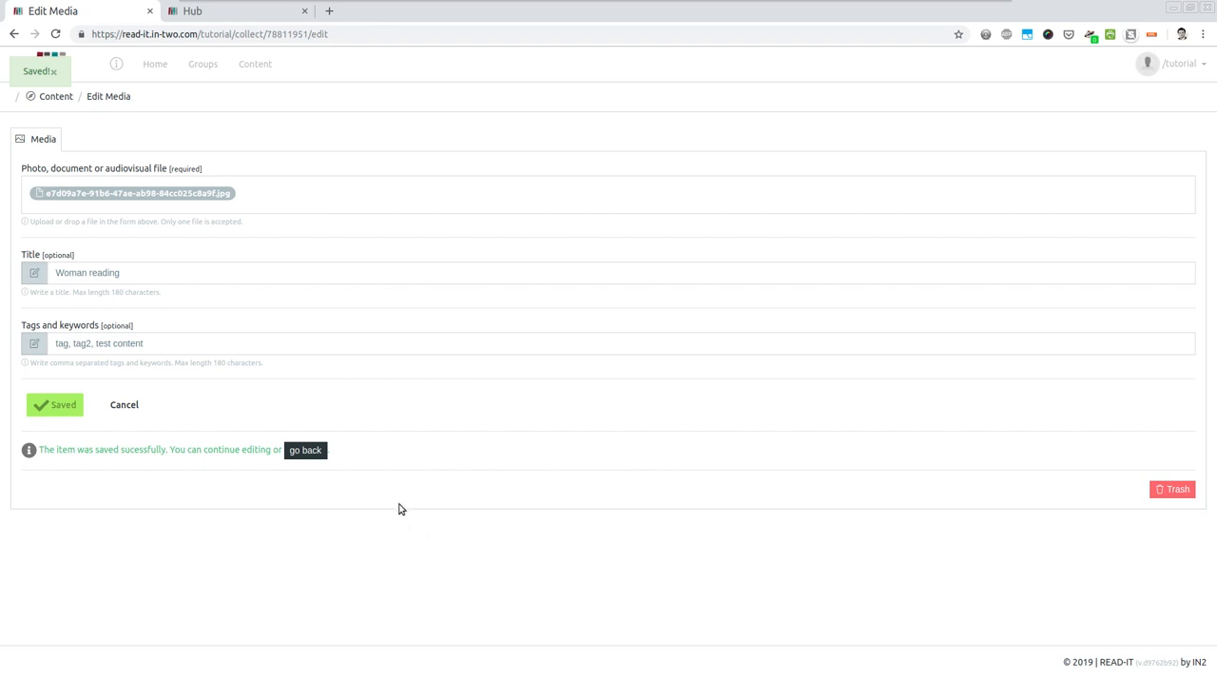
left_click(305, 452)
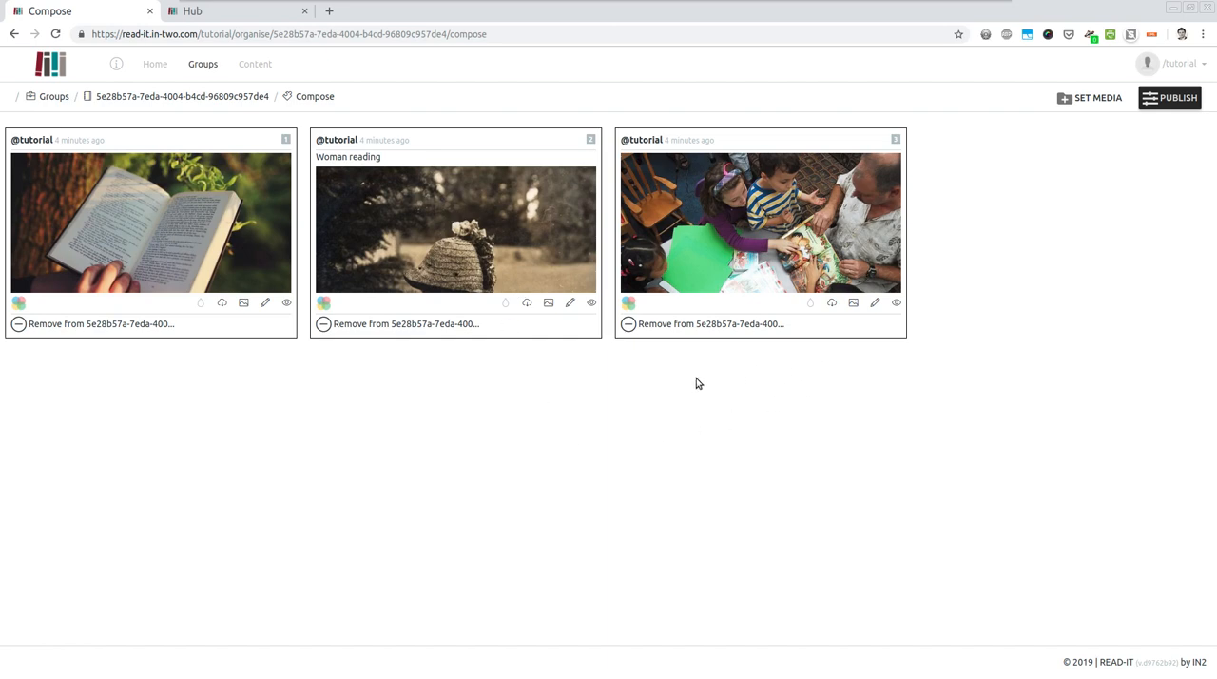
- Move the photo of the reading children to the trash and permanently delete it from there
left_click(876, 302)
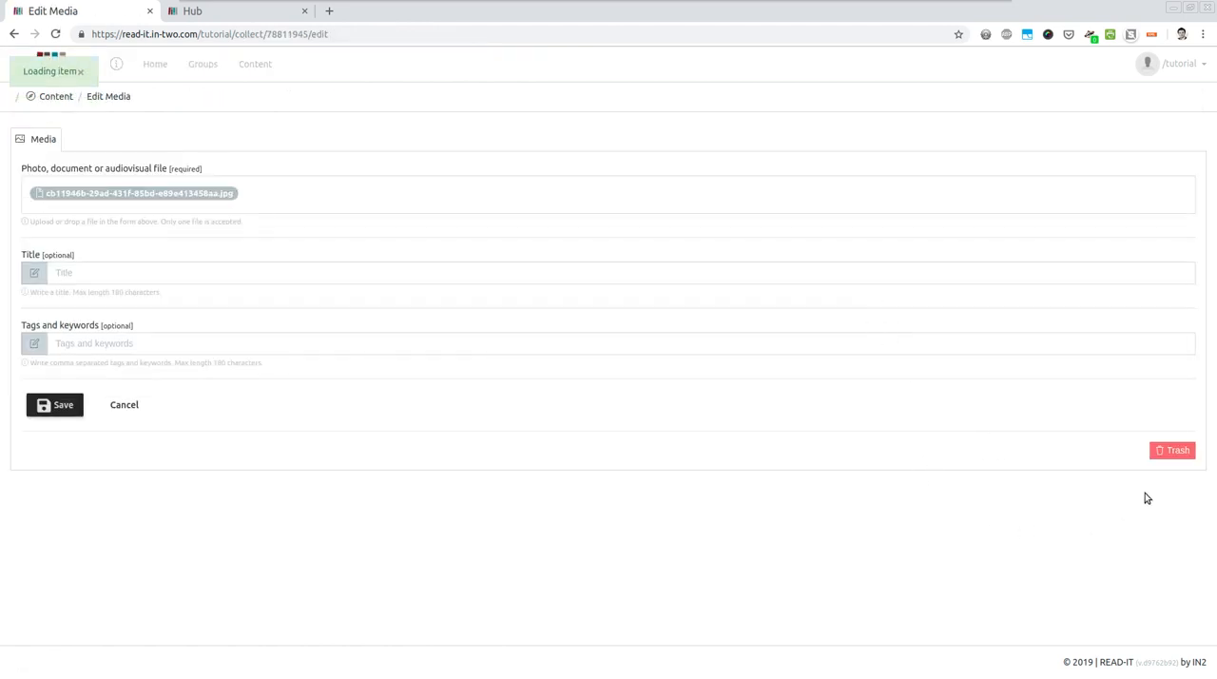
left_click(1177, 455)
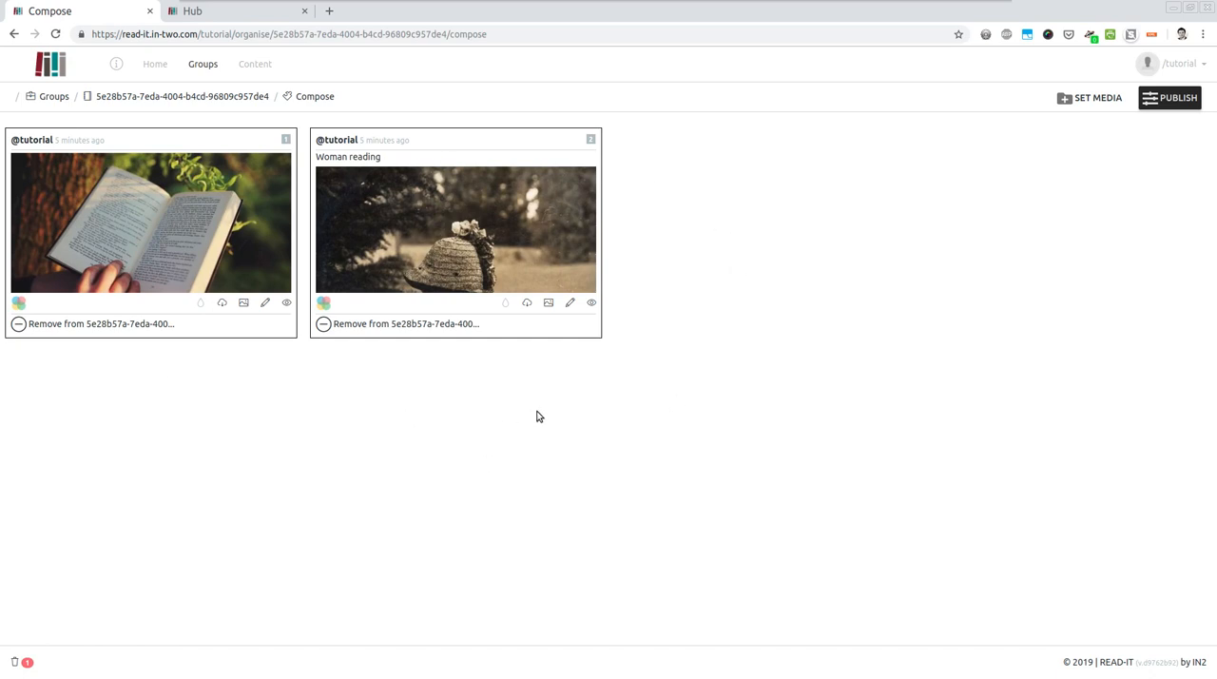
left_click(21, 664)
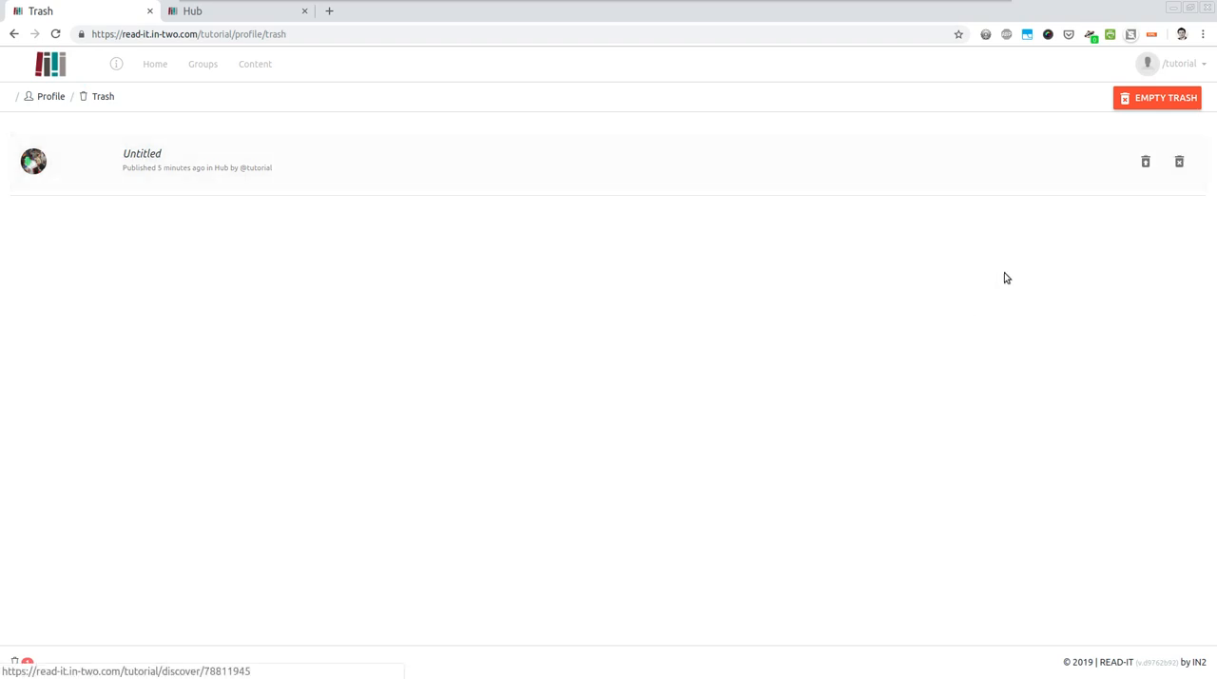
left_click(1179, 162)
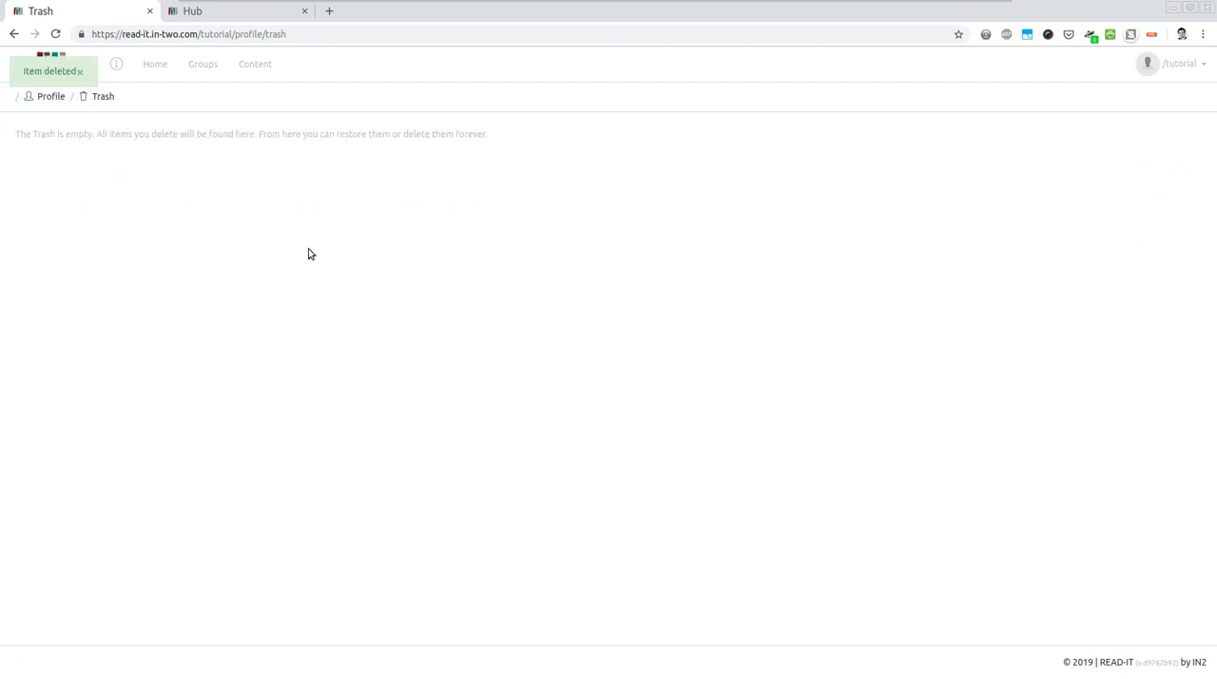
- Start adding new media from the content overview and choose 750px-thumbnail.jpg in the stock photos folder for upload
left_click(253, 67)
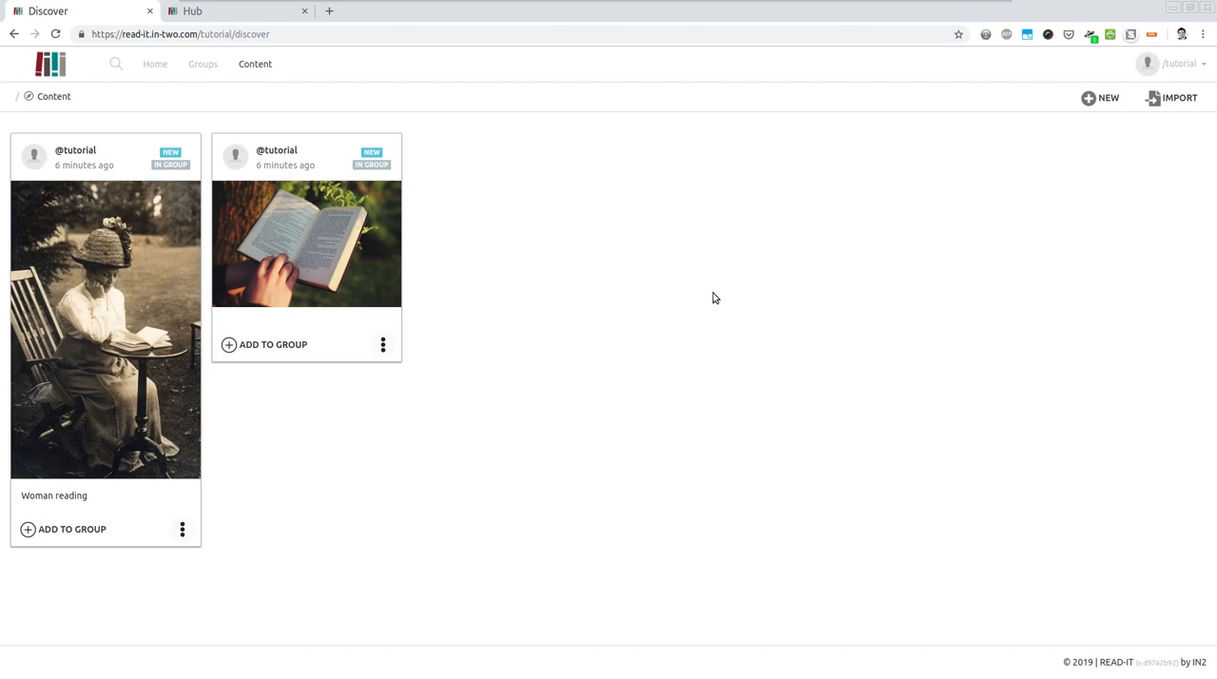
left_click(1110, 103)
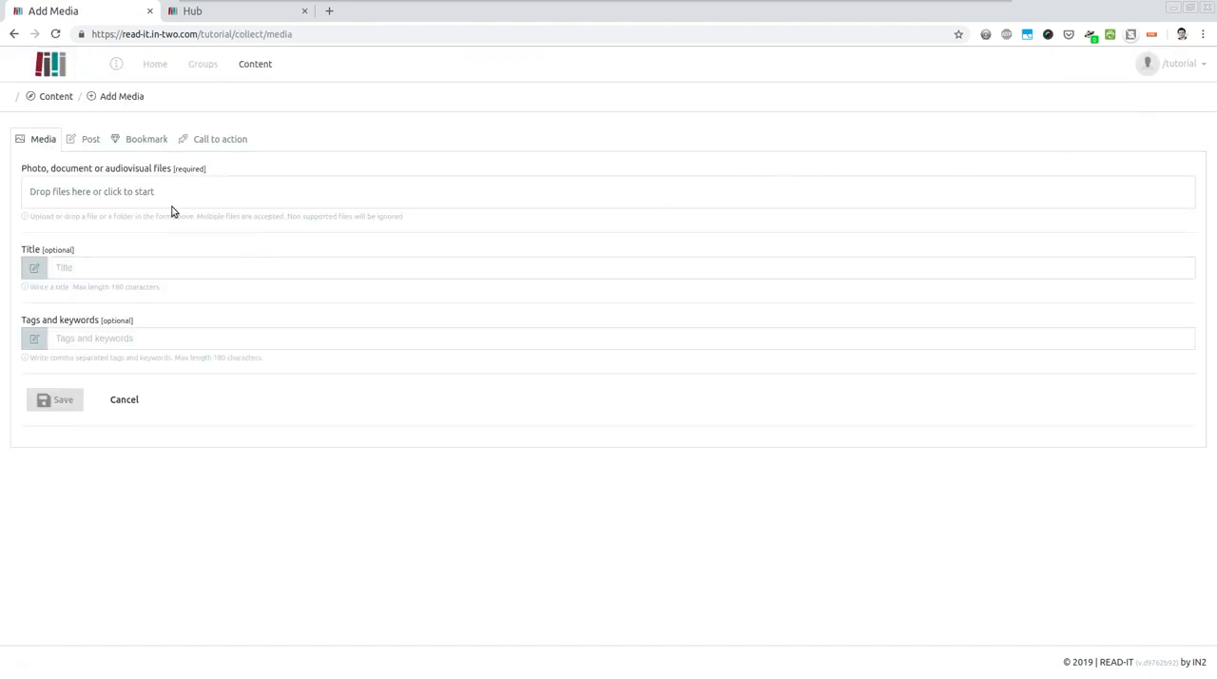
left_click(139, 189)
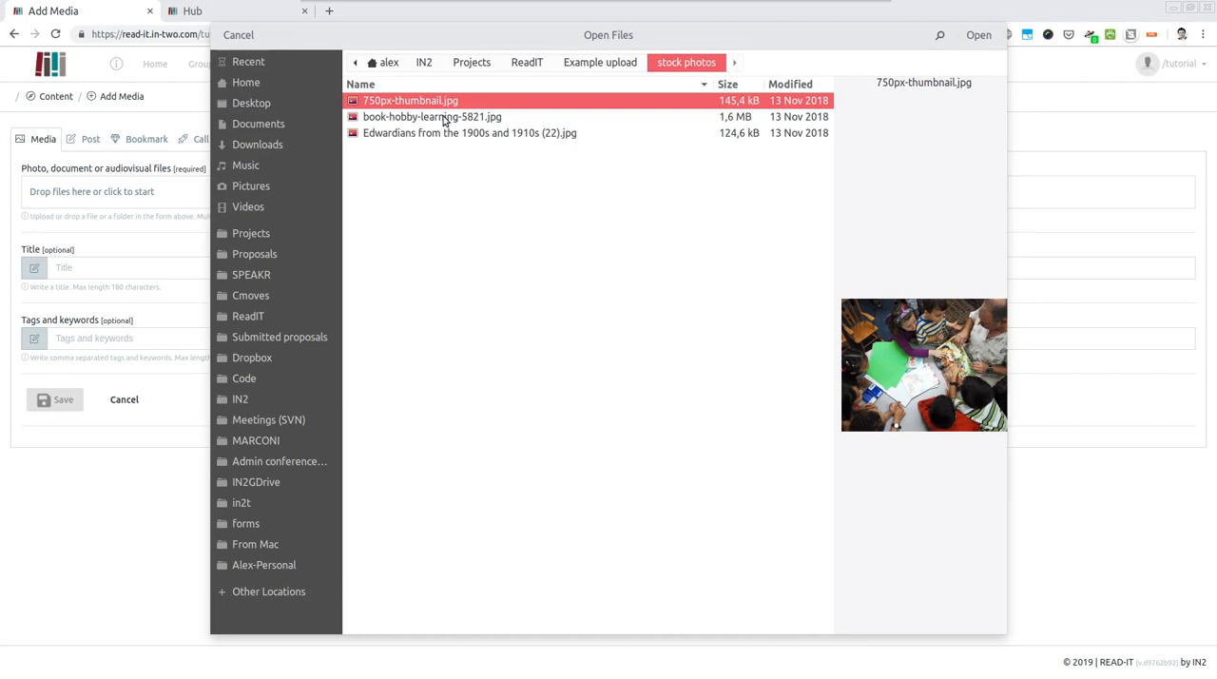
left_click(978, 35)
- Give the upload the title "Reading group" and the tags "test, tag", and save it
left_click(113, 286)
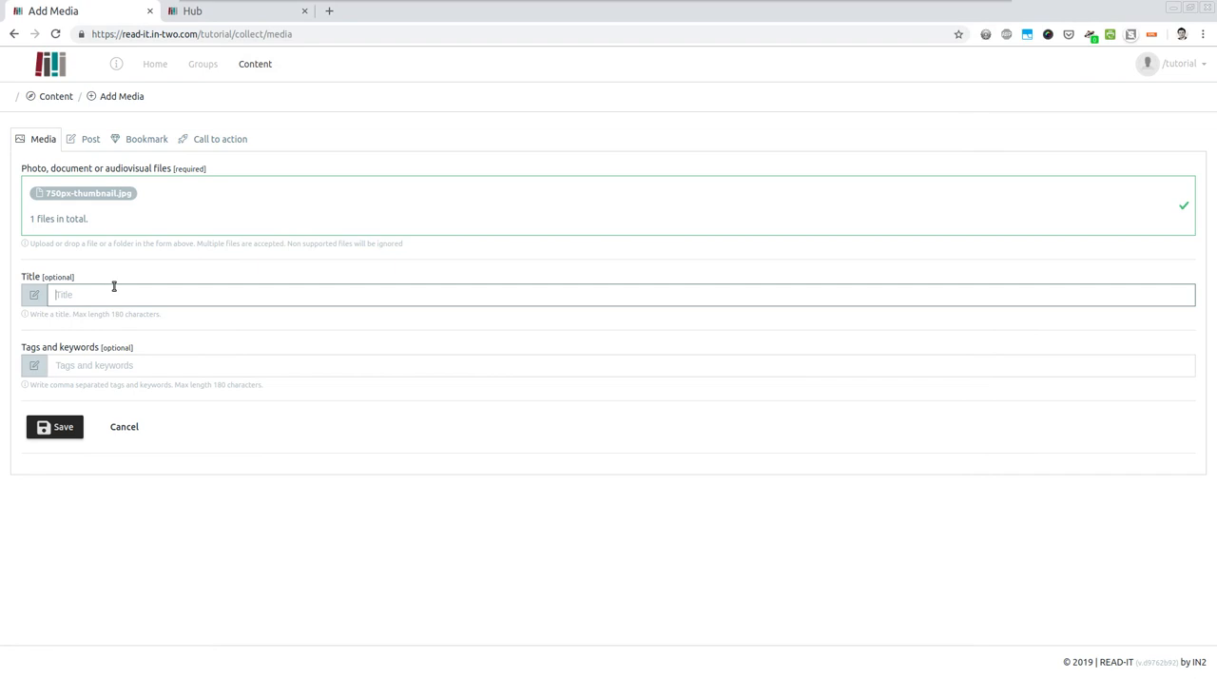
type("Readi")
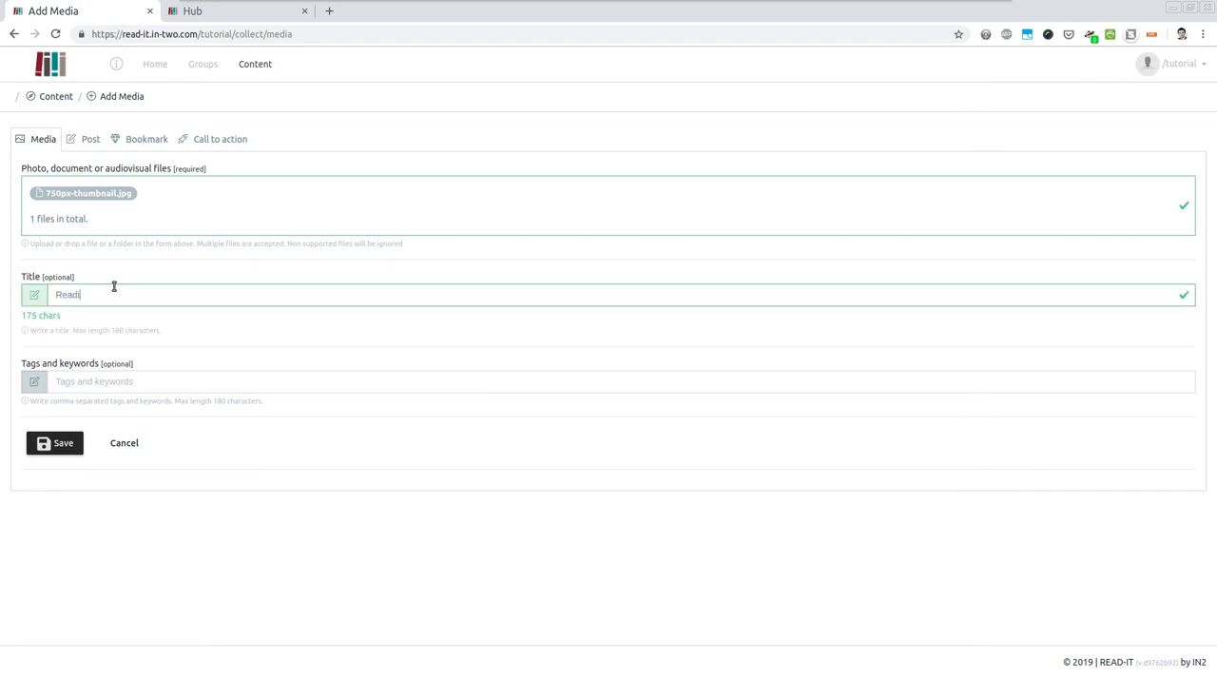
type("ng group")
key("Tab")
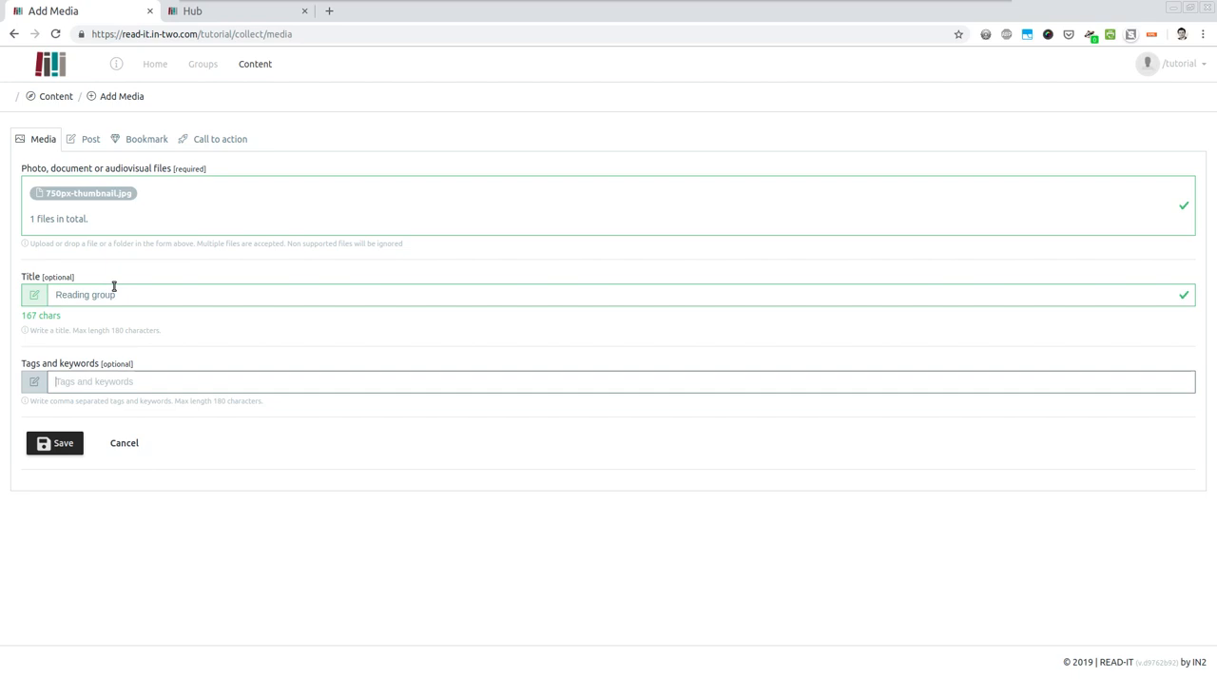
type("test, tag1")
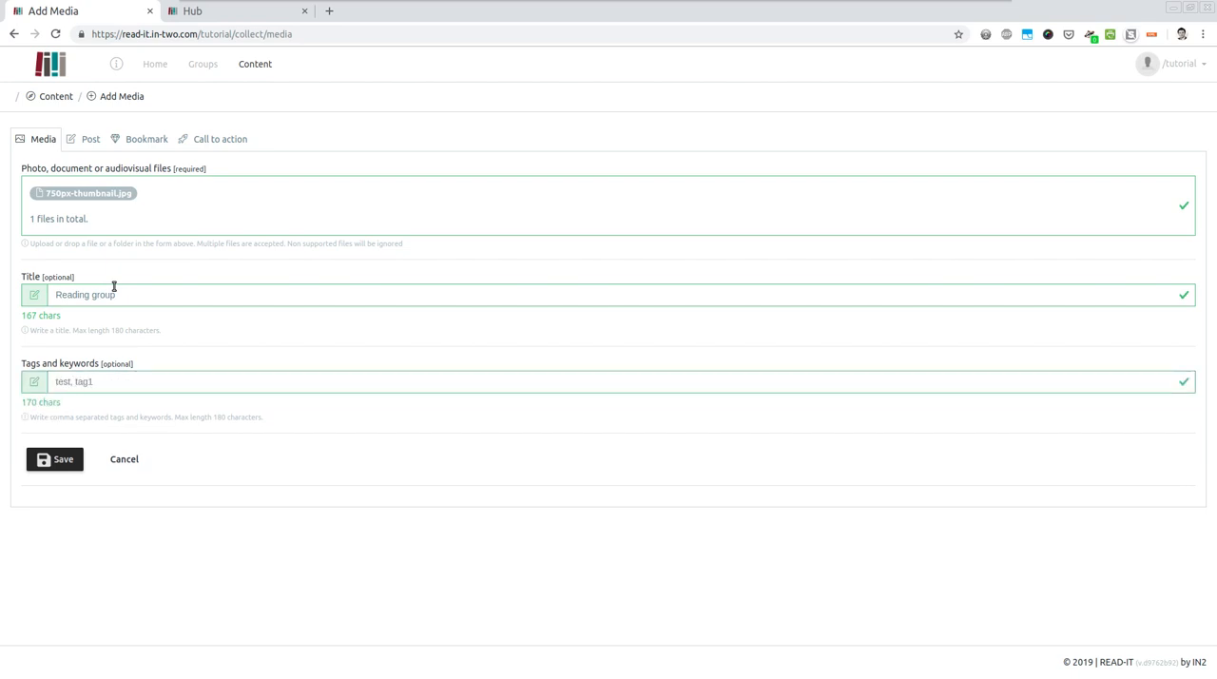
left_click(74, 461)
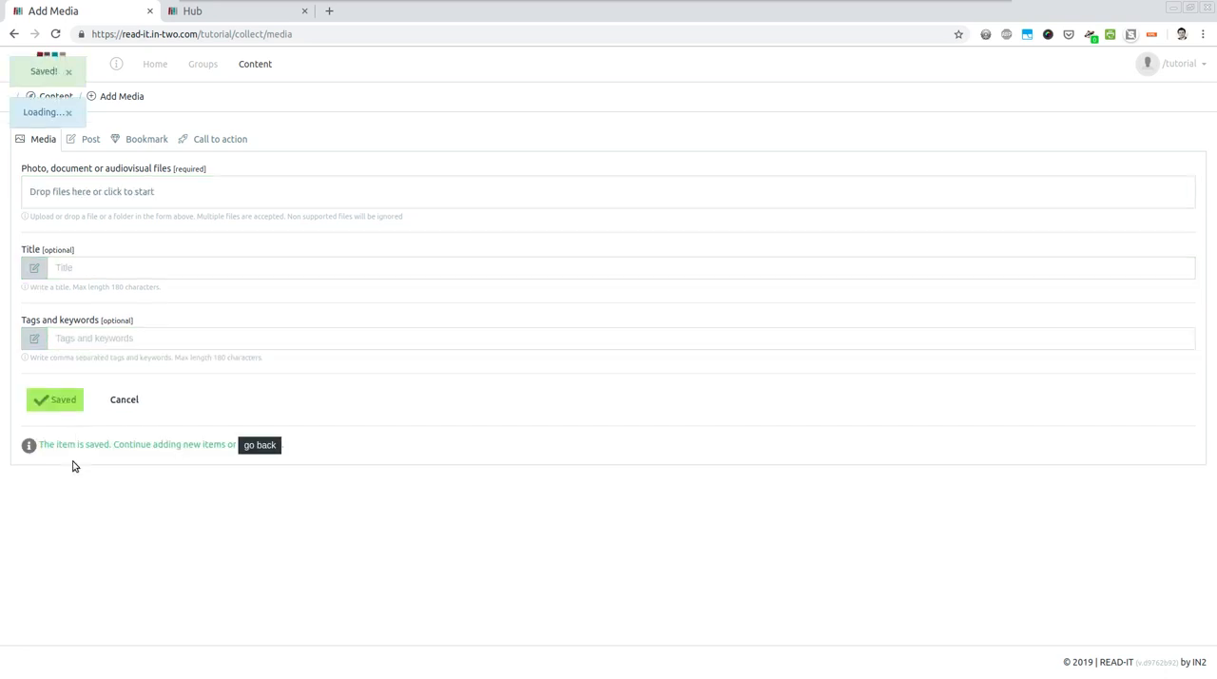
- Return to the content overview and add the "Reading group" photo to the existing story group
left_click(266, 445)
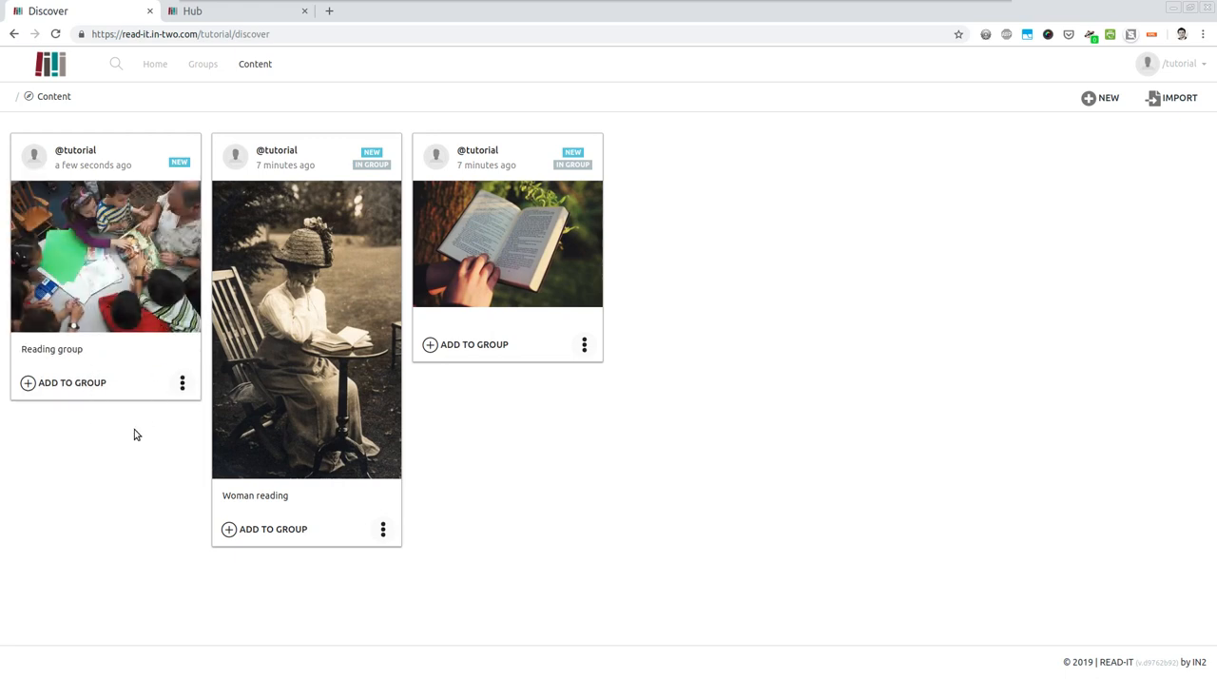
left_click(81, 389)
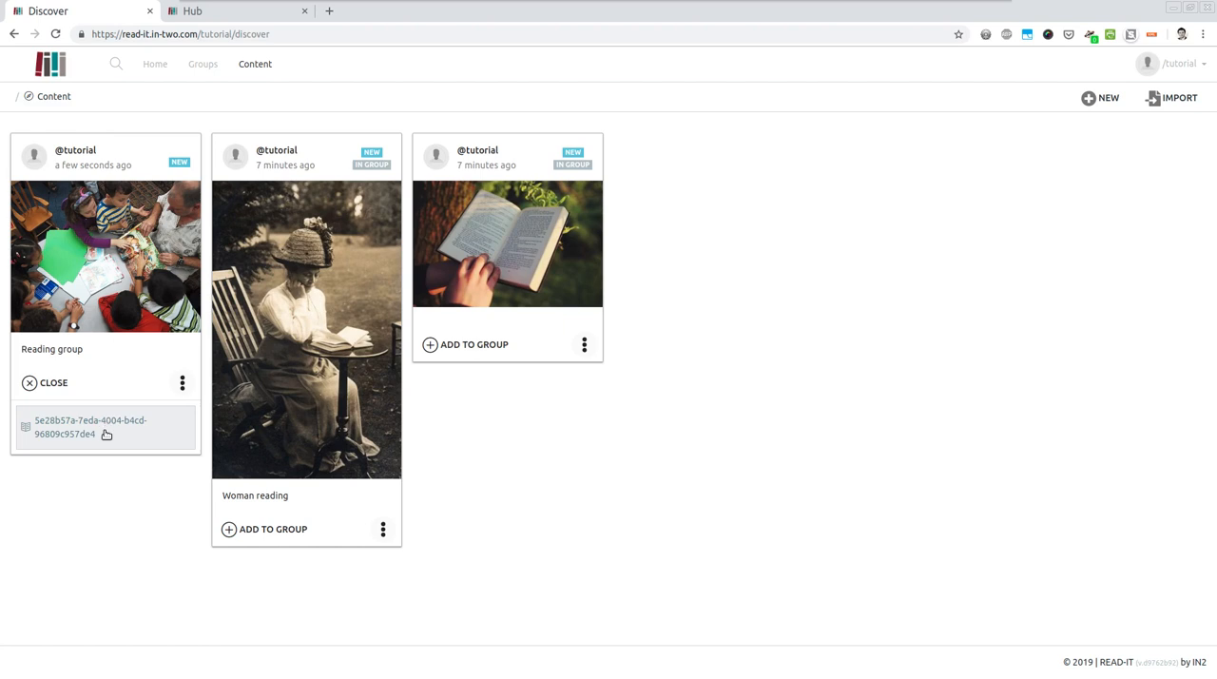
left_click(107, 435)
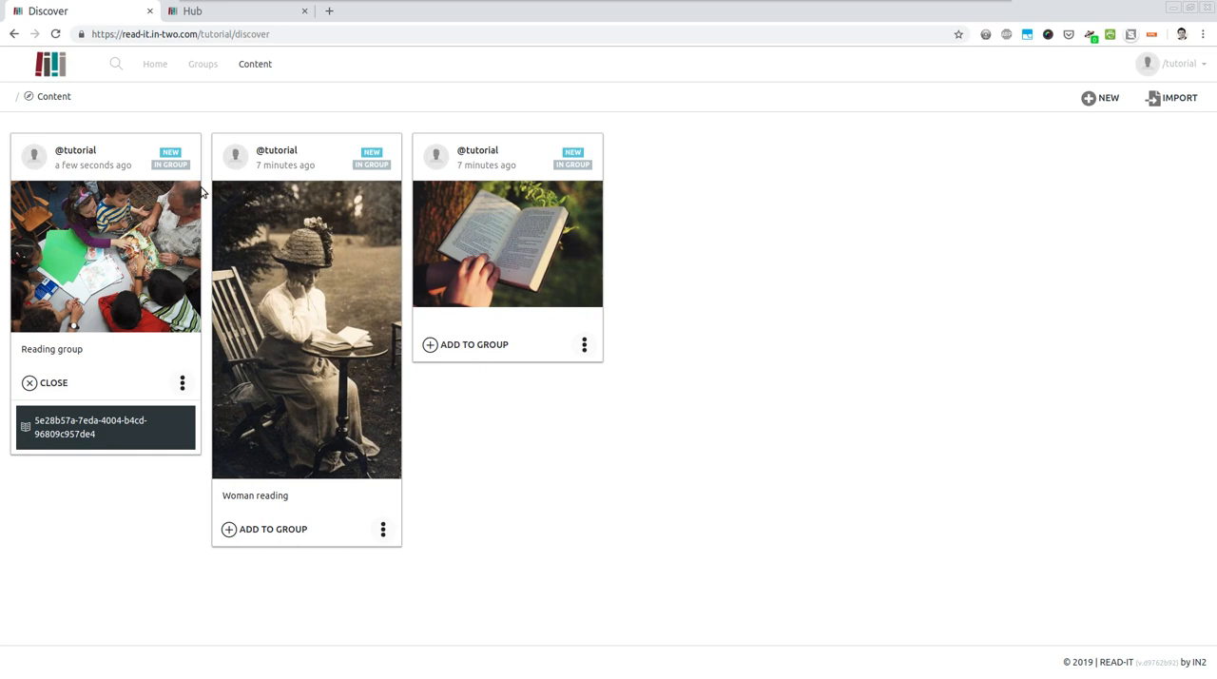
- Look at the title field in the existing story group's properties and return to the group list
left_click(200, 65)
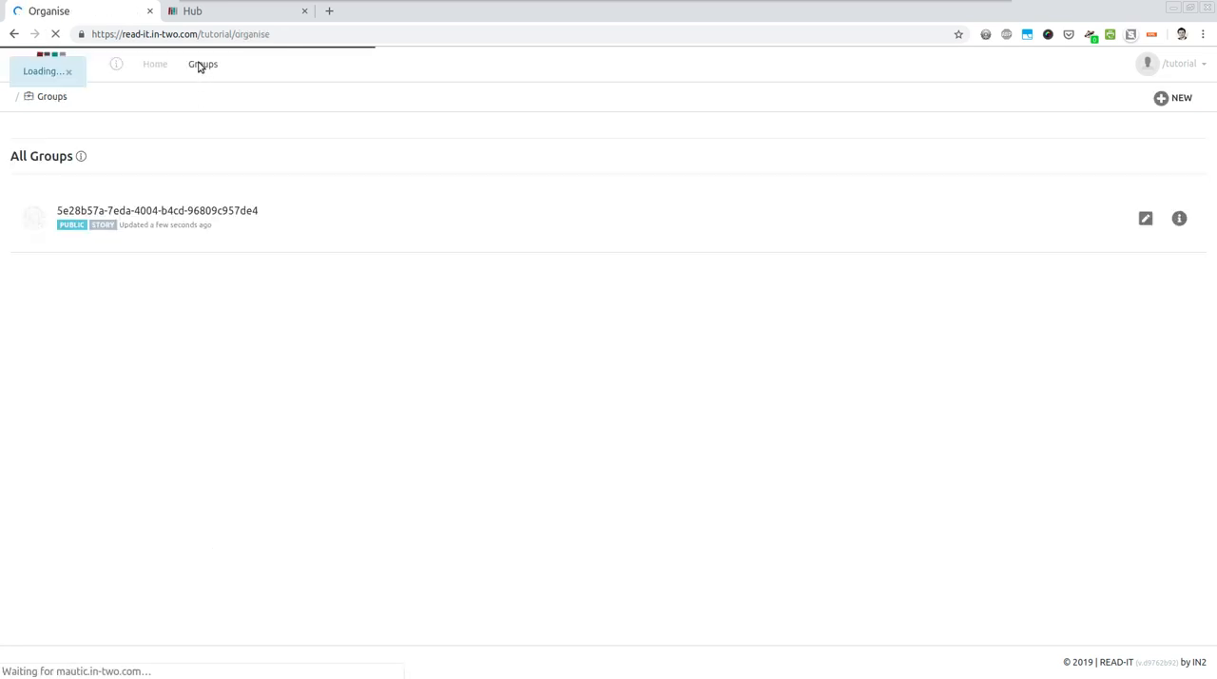
left_click(1147, 221)
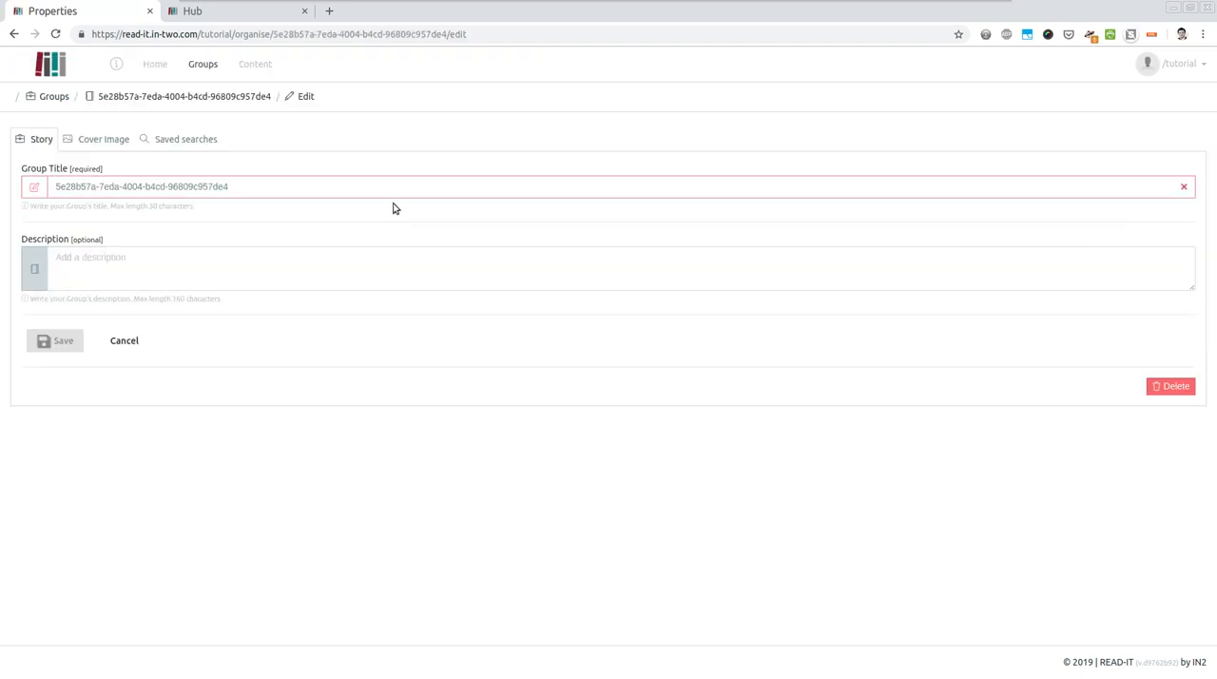
triple_click(277, 181)
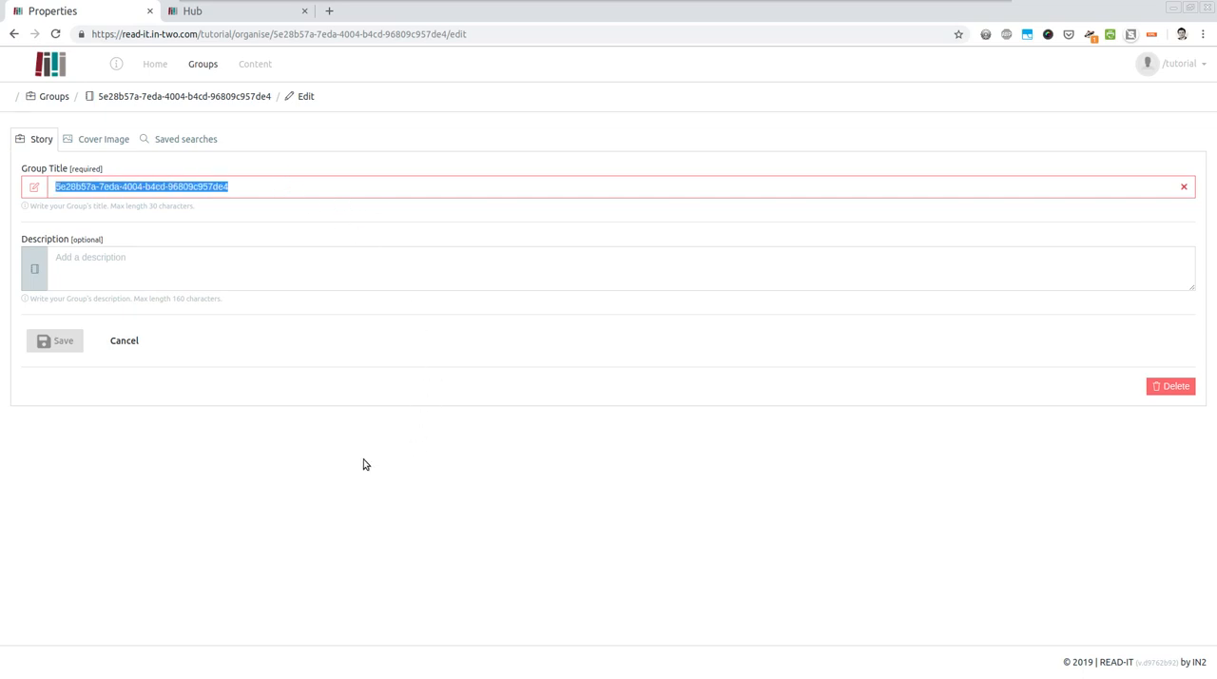
left_click(199, 67)
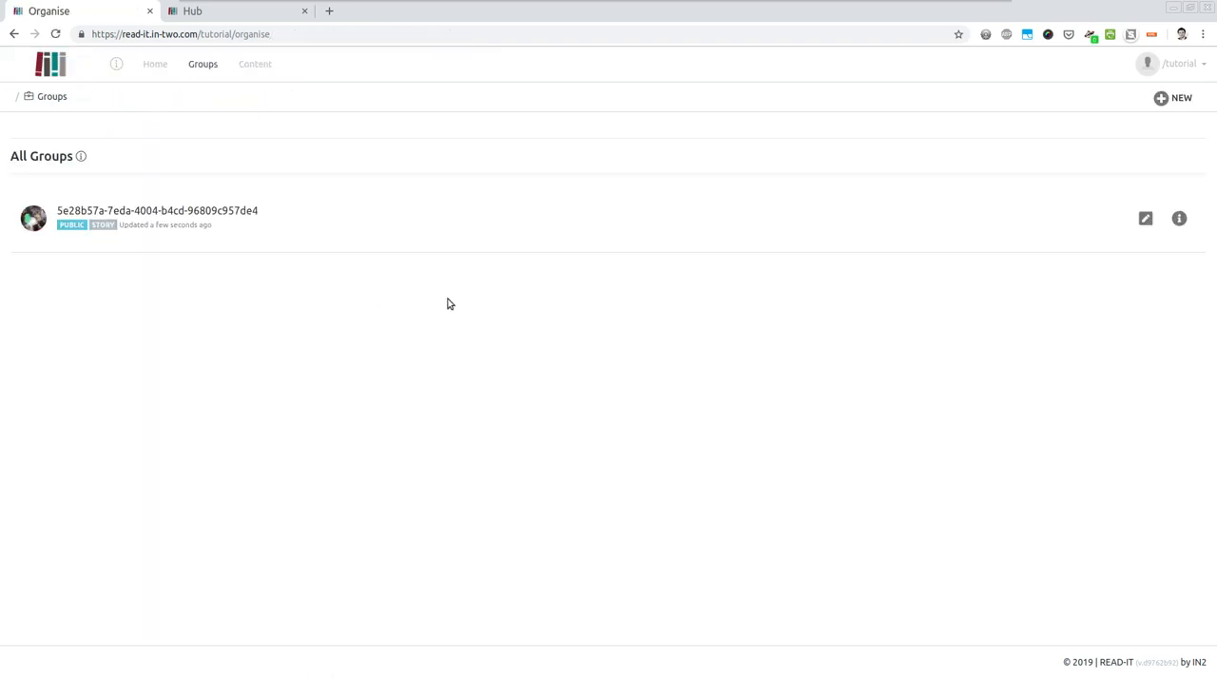
- Start a new group and title it "My second story to share"
left_click(1169, 99)
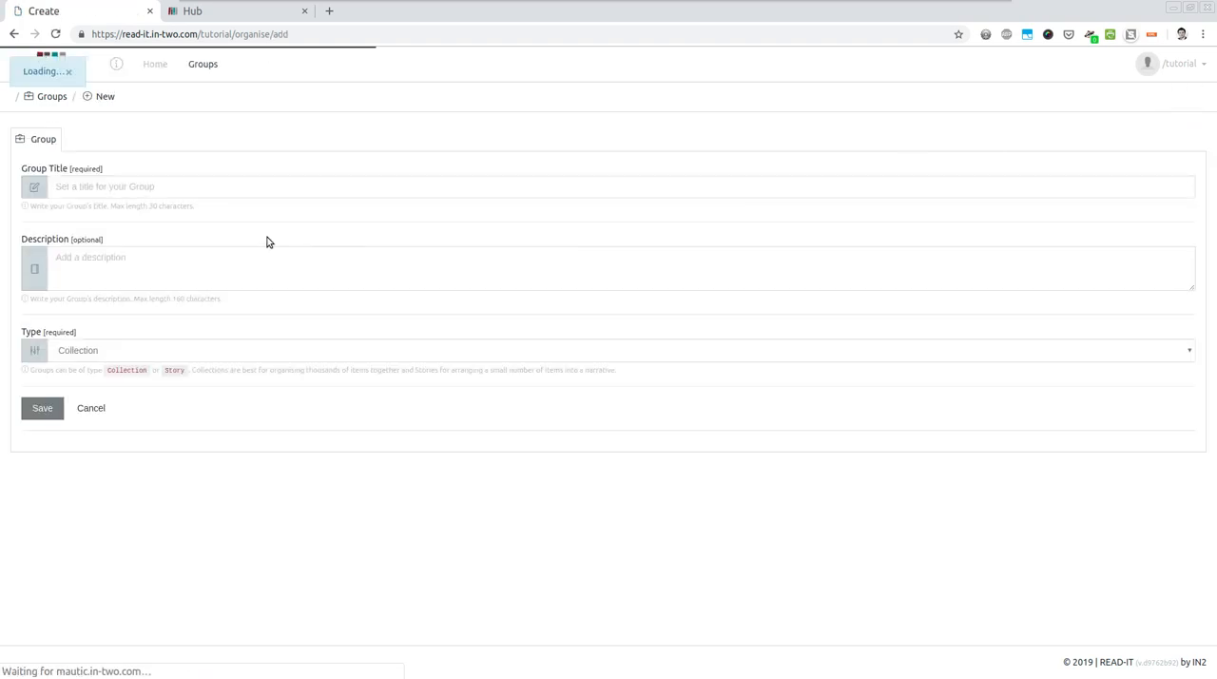
left_click(152, 186)
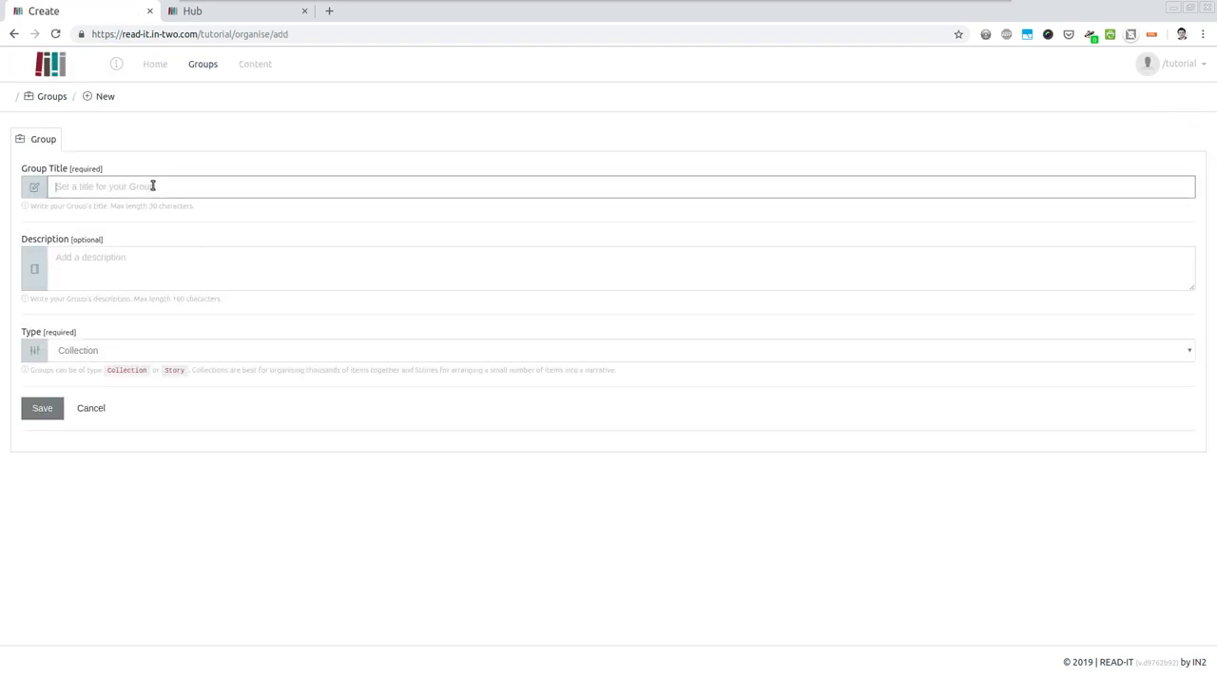
type("My second story to share")
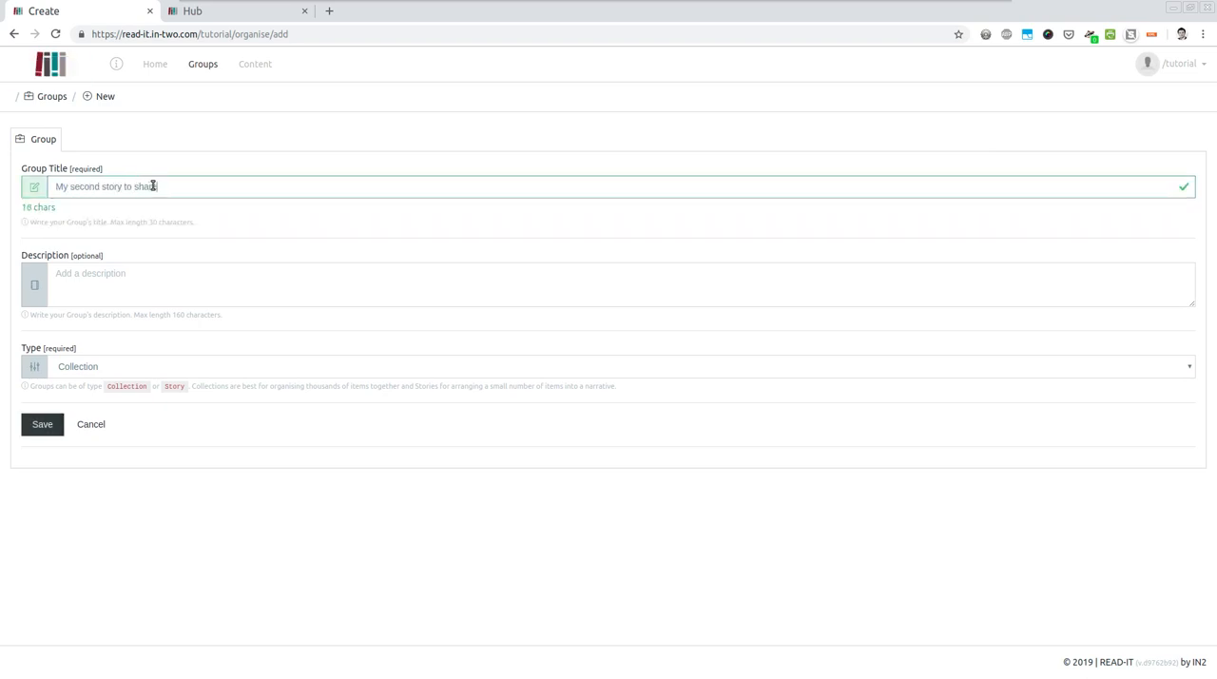
- Set the new group's type to Story and save it
left_click(114, 369)
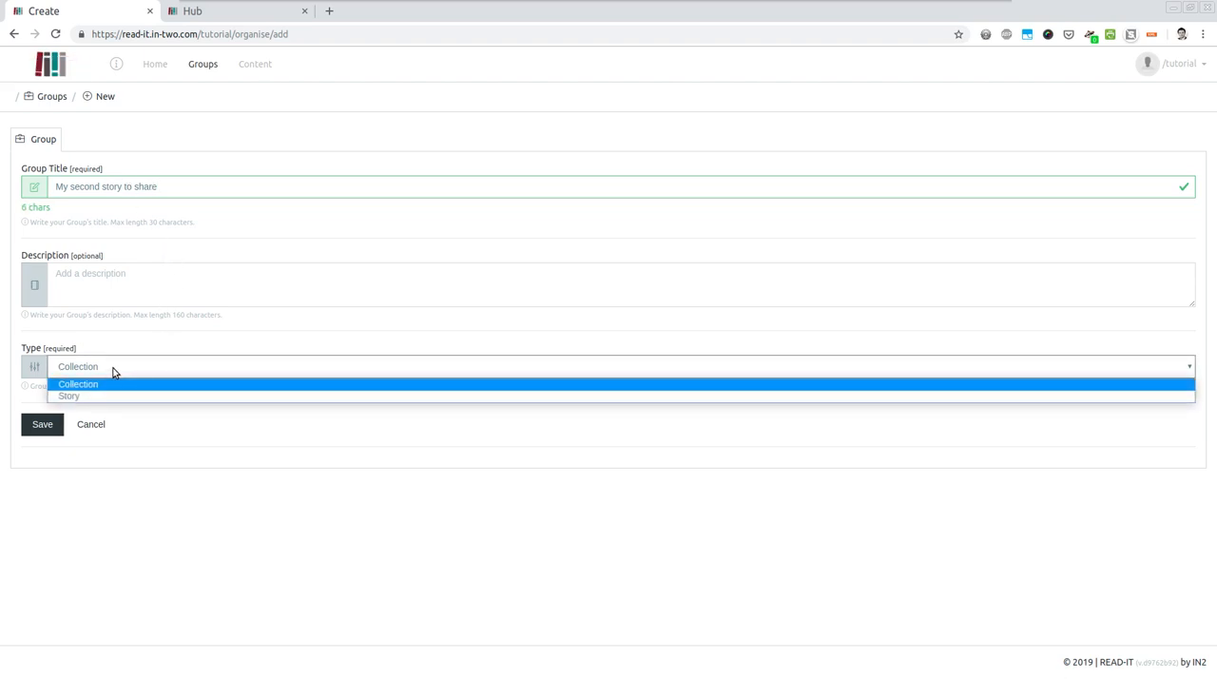
left_click(67, 401)
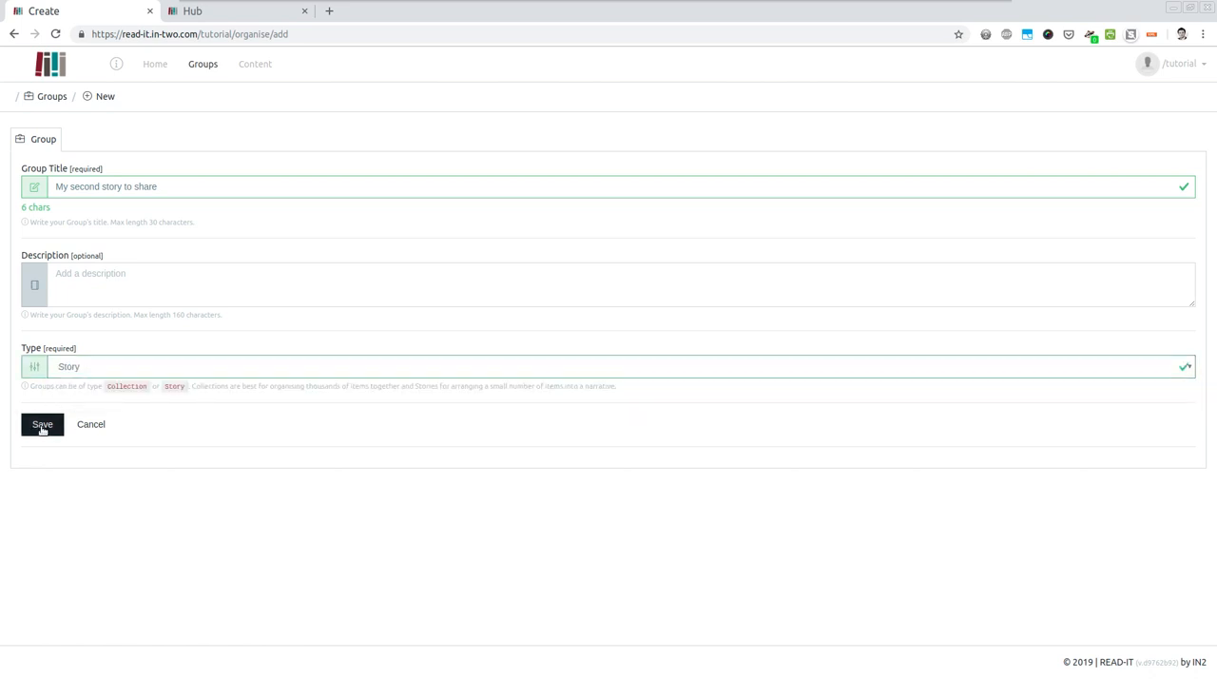
left_click(42, 426)
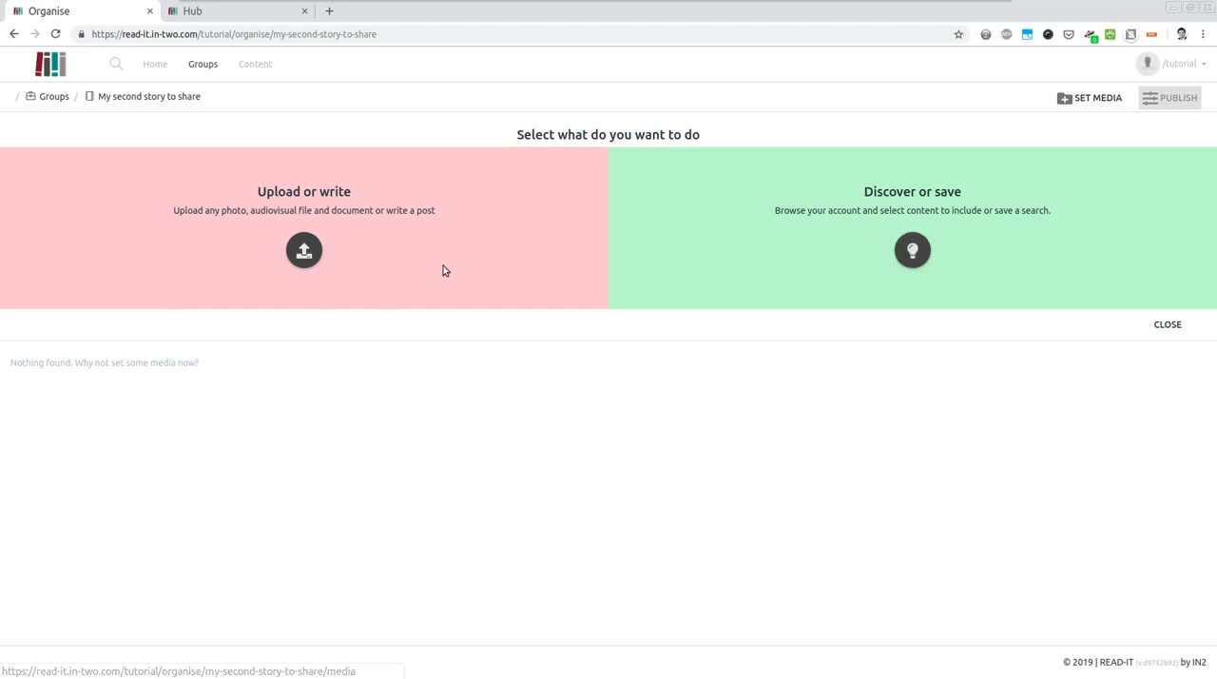
- Upload IMG_3210.JPG, IMG_3211.JPG and IMG_3212.JPG from the Meeting photos folder into the new story, save them and return to the story
left_click(305, 252)
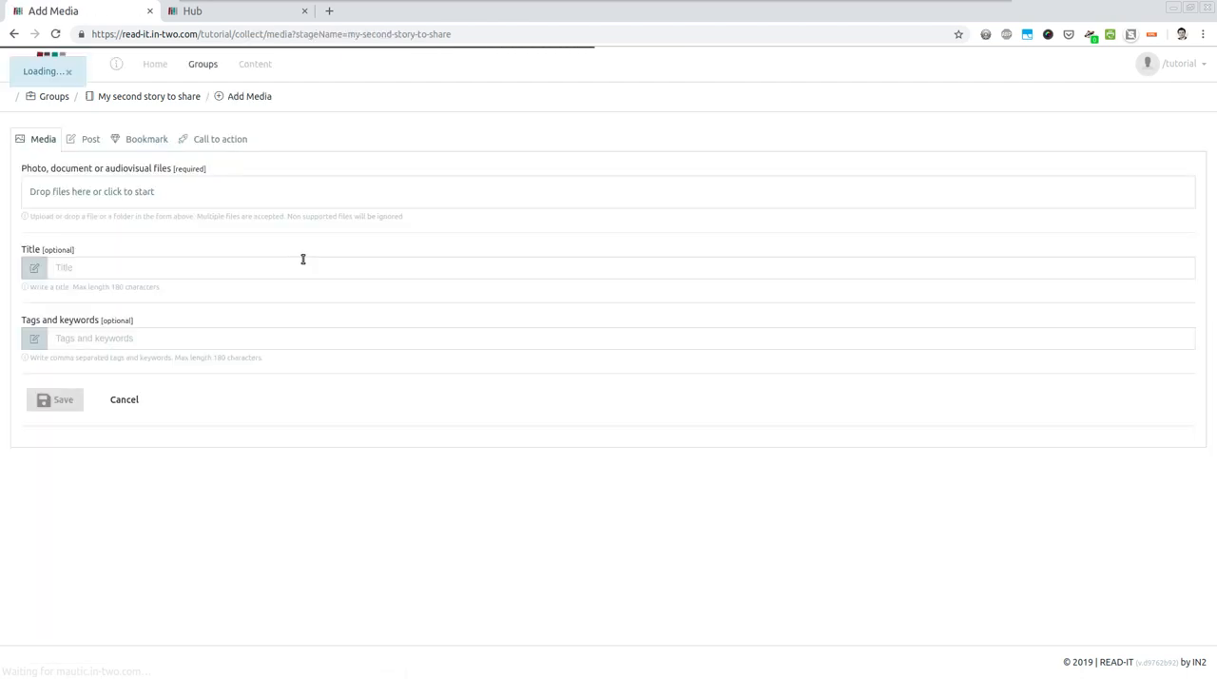
left_click(104, 194)
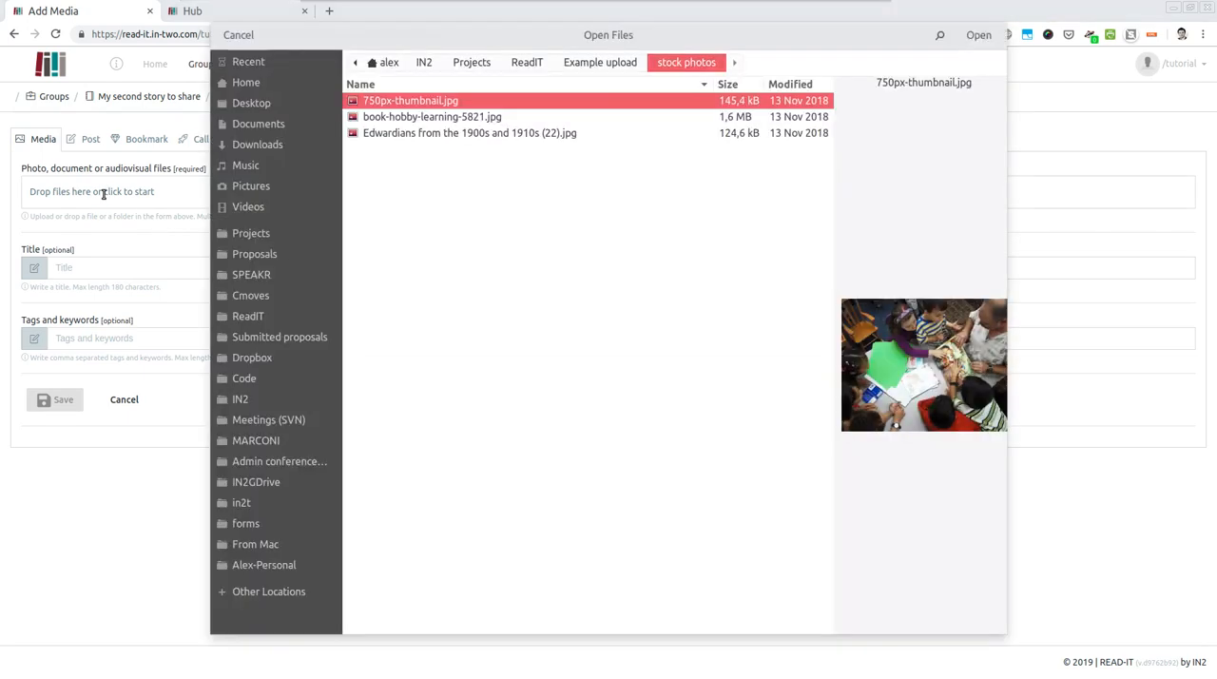
left_click(600, 62)
double_click(420, 117)
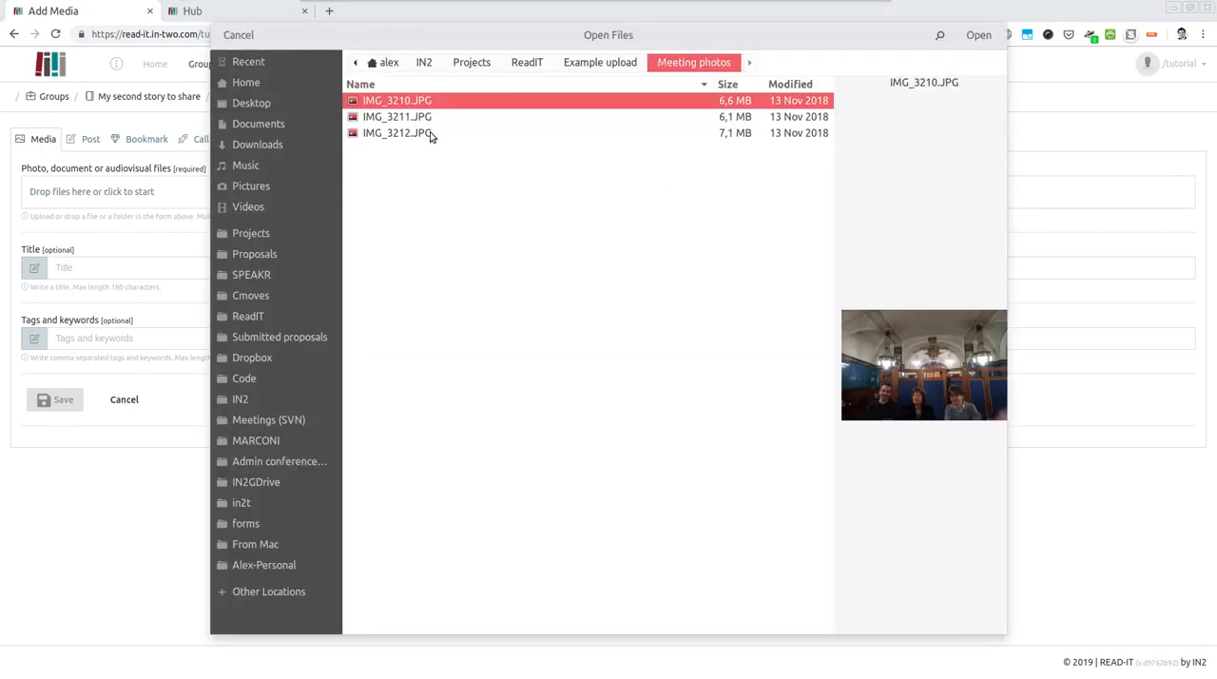
left_click(430, 135, "shift")
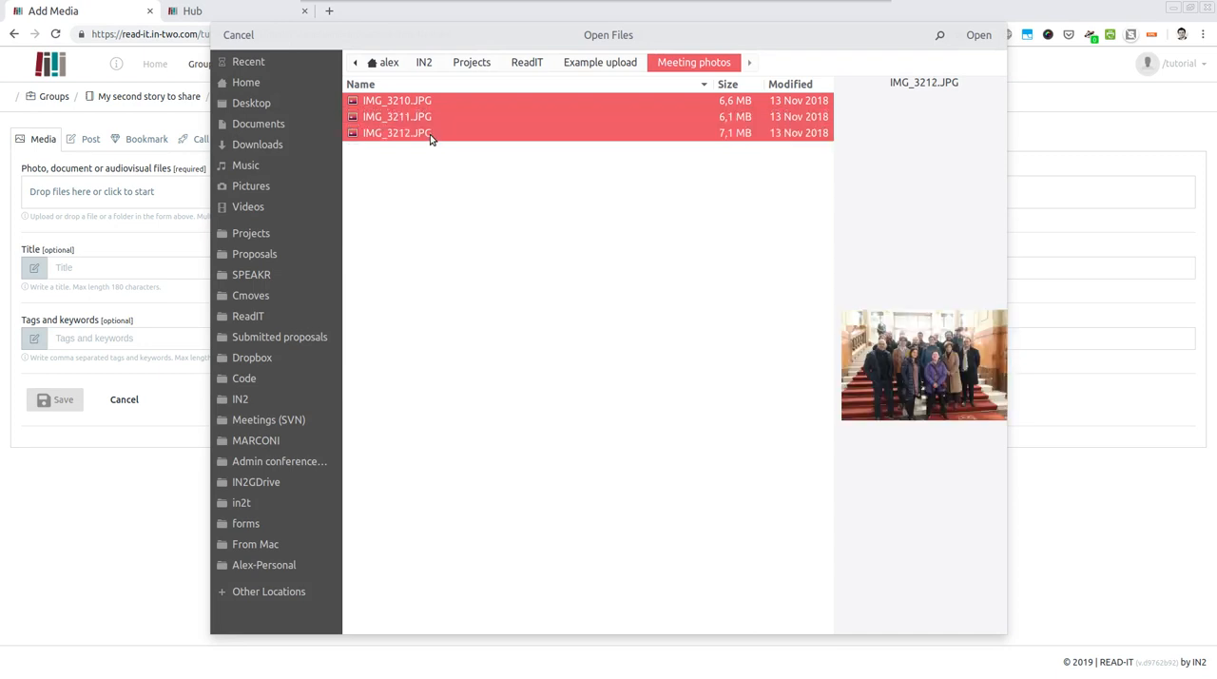
left_click(976, 36)
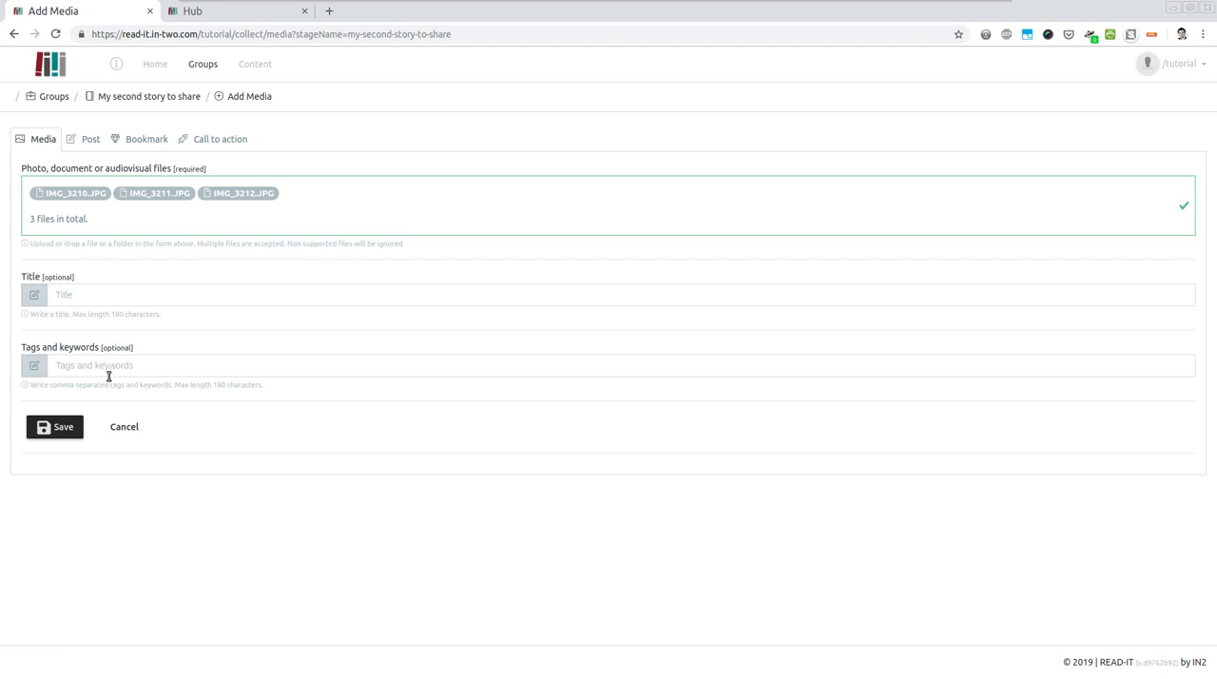
left_click(67, 428)
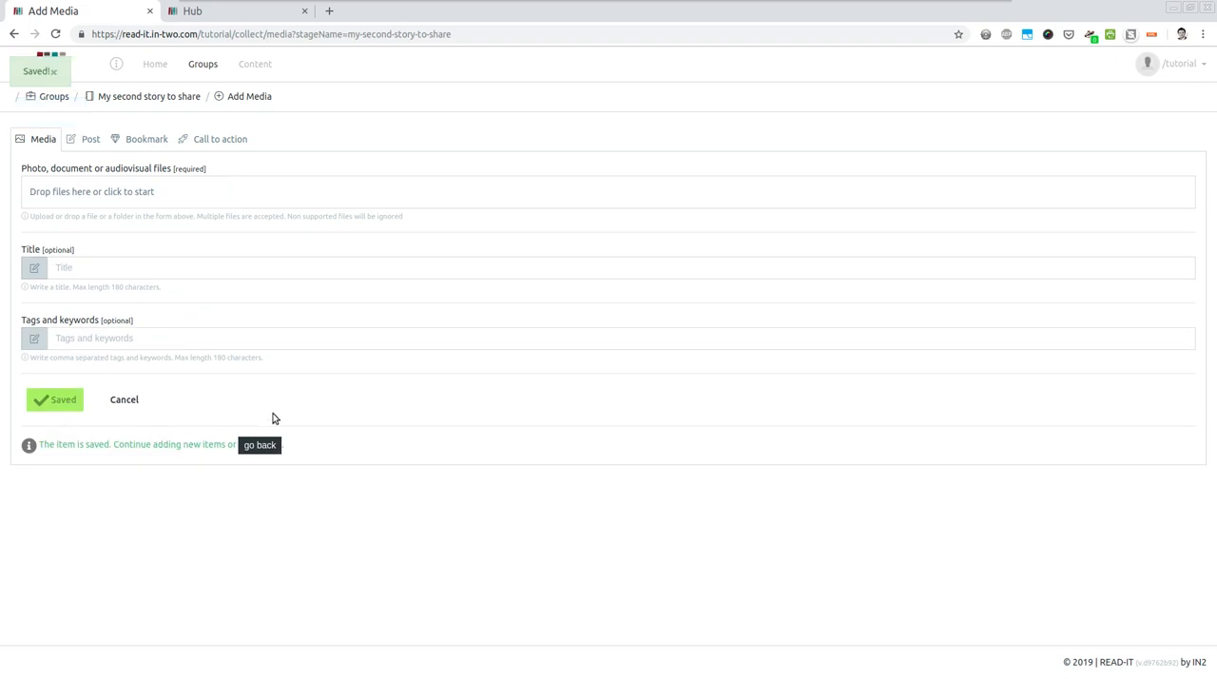
left_click(257, 449)
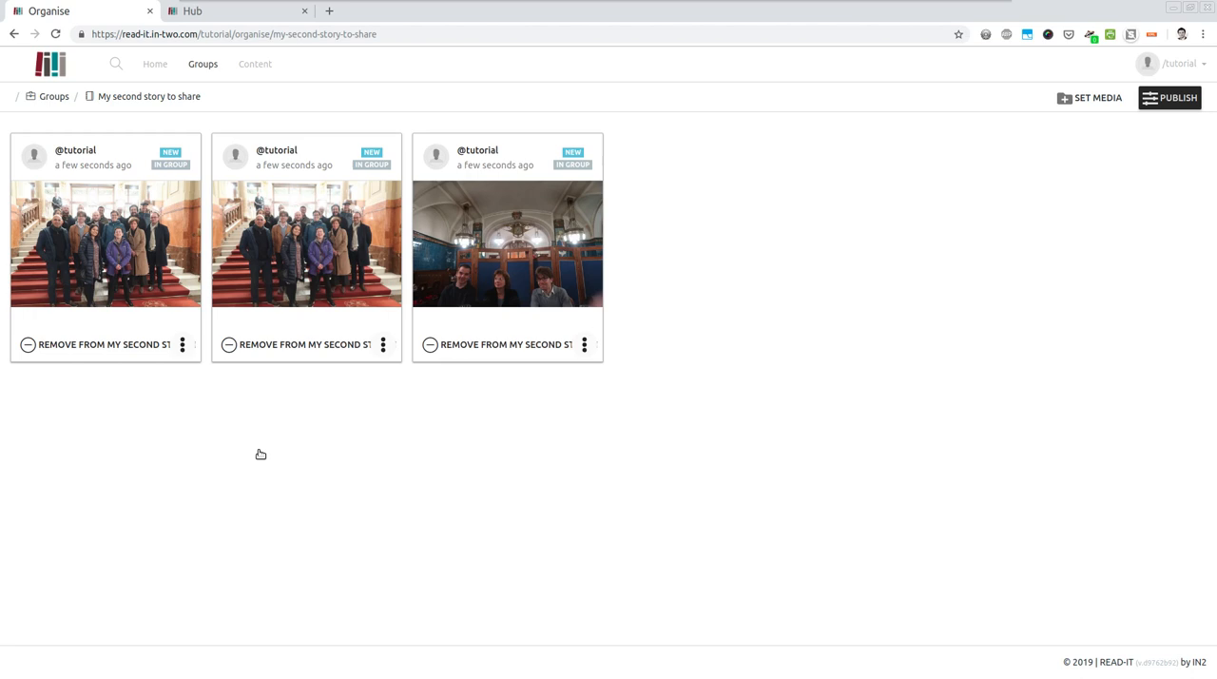
- Open the story's publishing options, highlight its private share link, and publish the group on the account, sharing it with READ-IT
left_click(1172, 101)
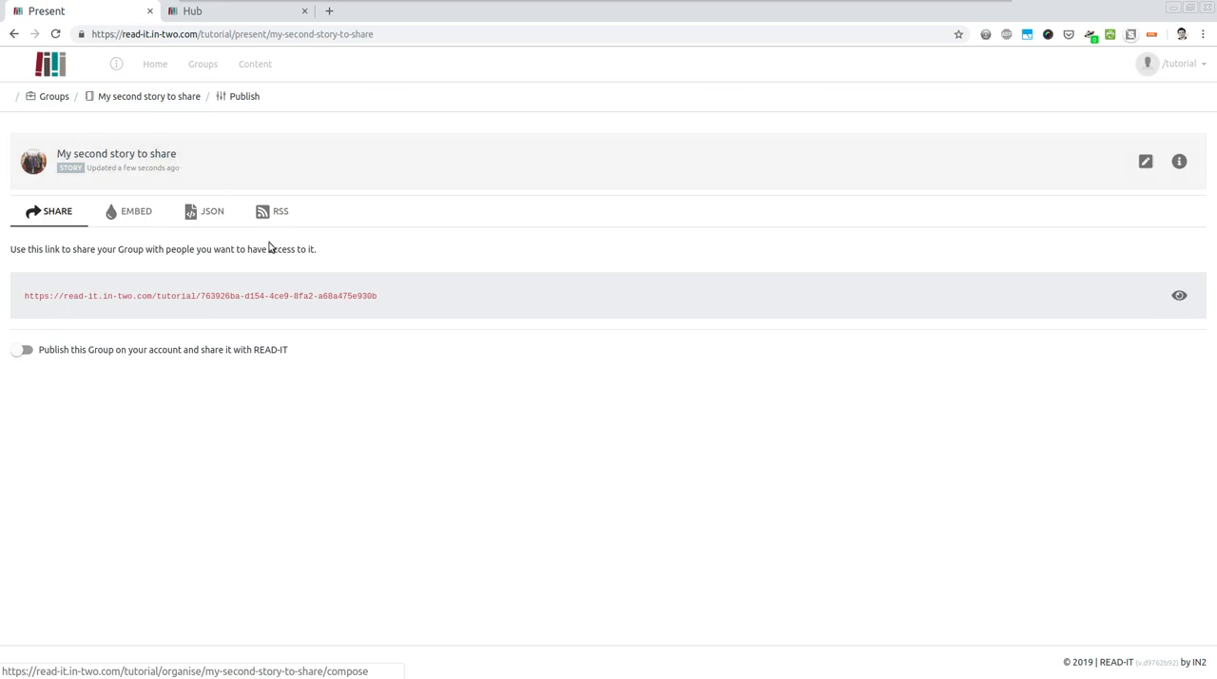
left_click(245, 296)
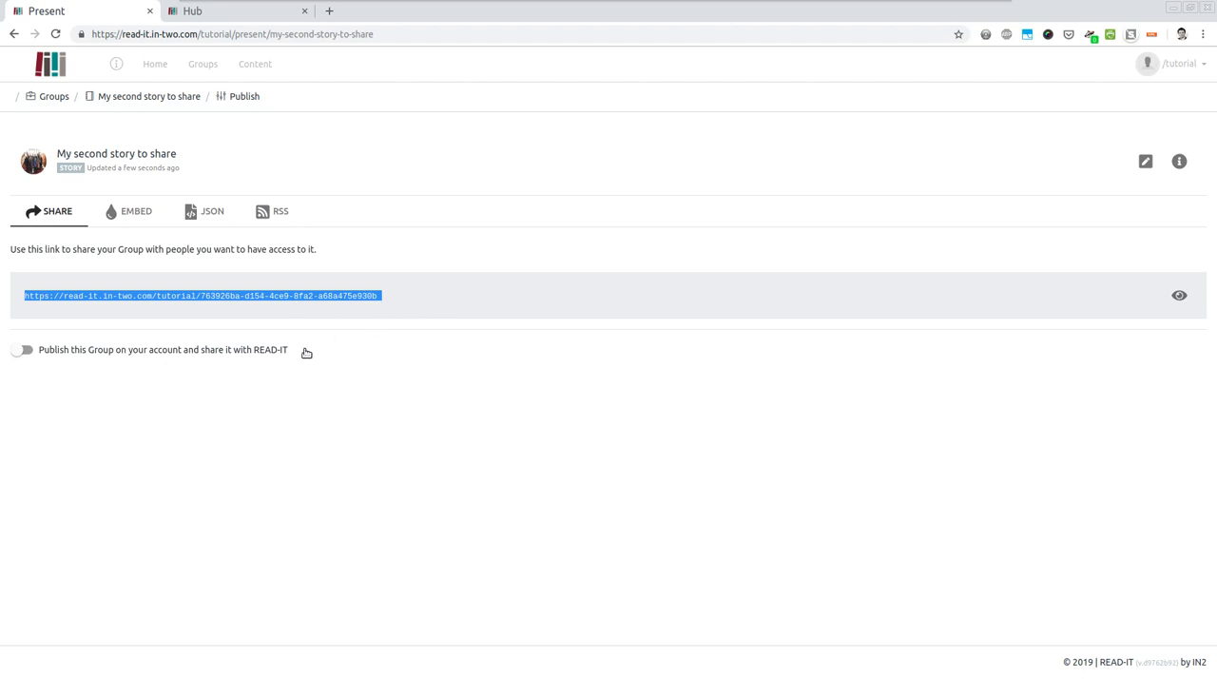
left_click(269, 371)
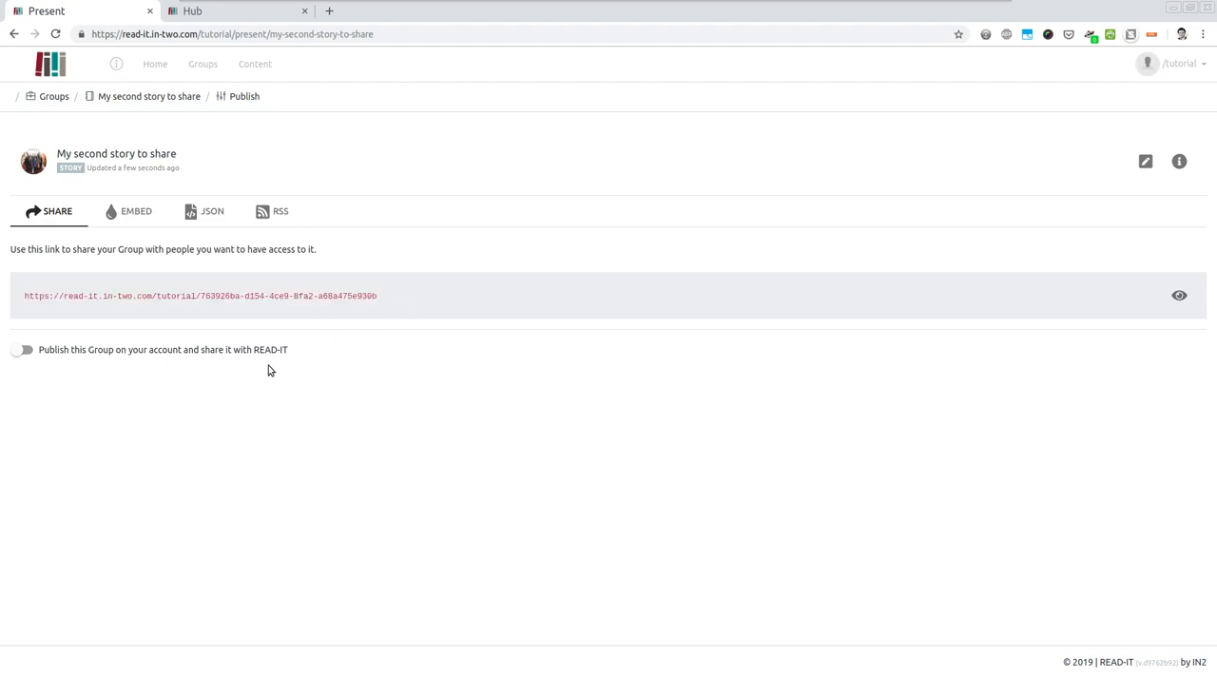
left_click(25, 351)
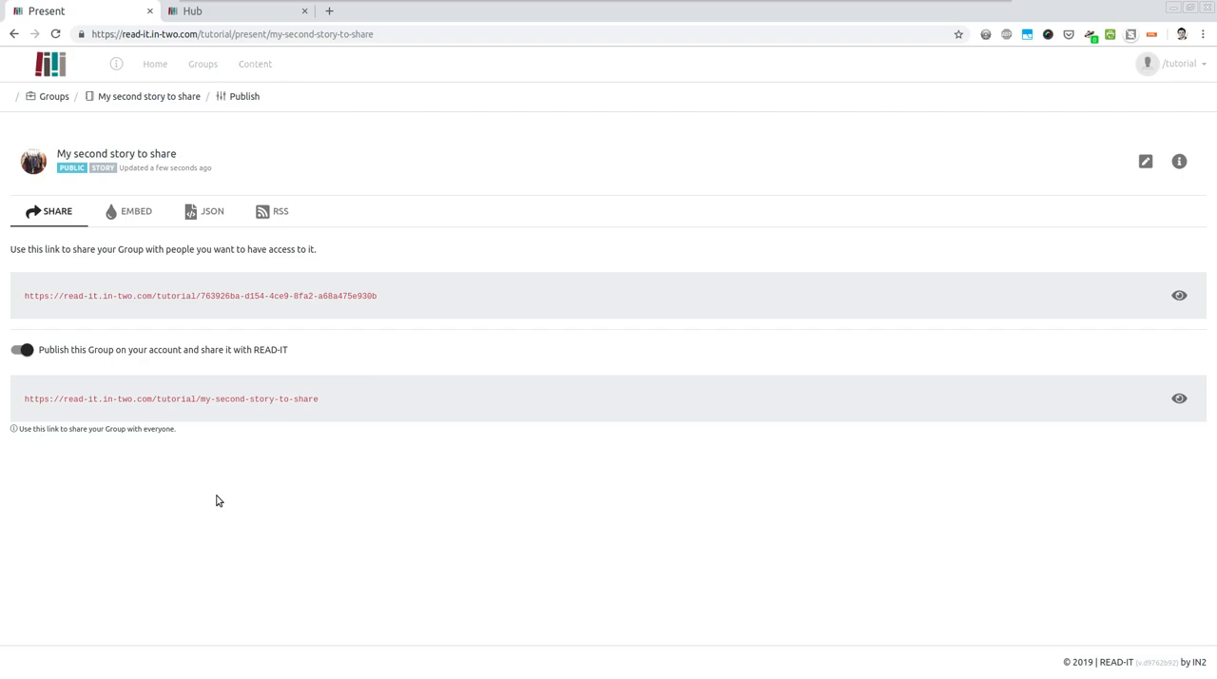
- View "My second story to share" through its public link in a new browser tab, and reload the account's Hub page
triple_click(220, 398)
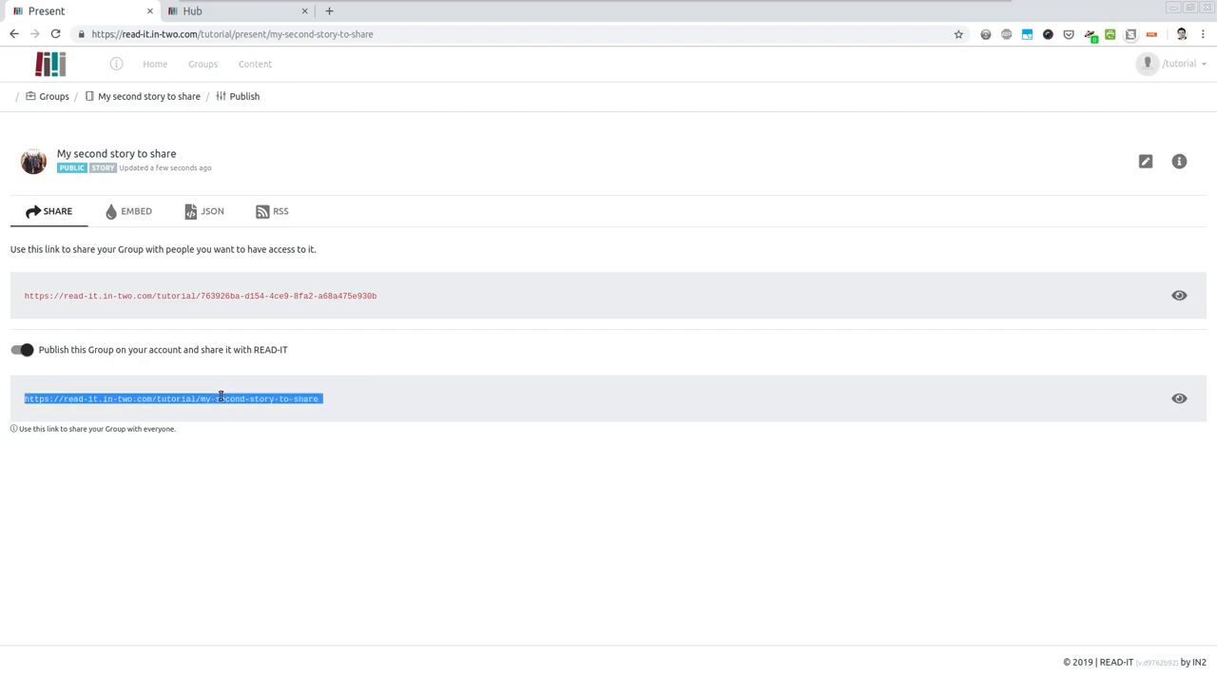
key("ctrl+c")
key("ctrl+t")
key("ctrl+v")
key("Return")
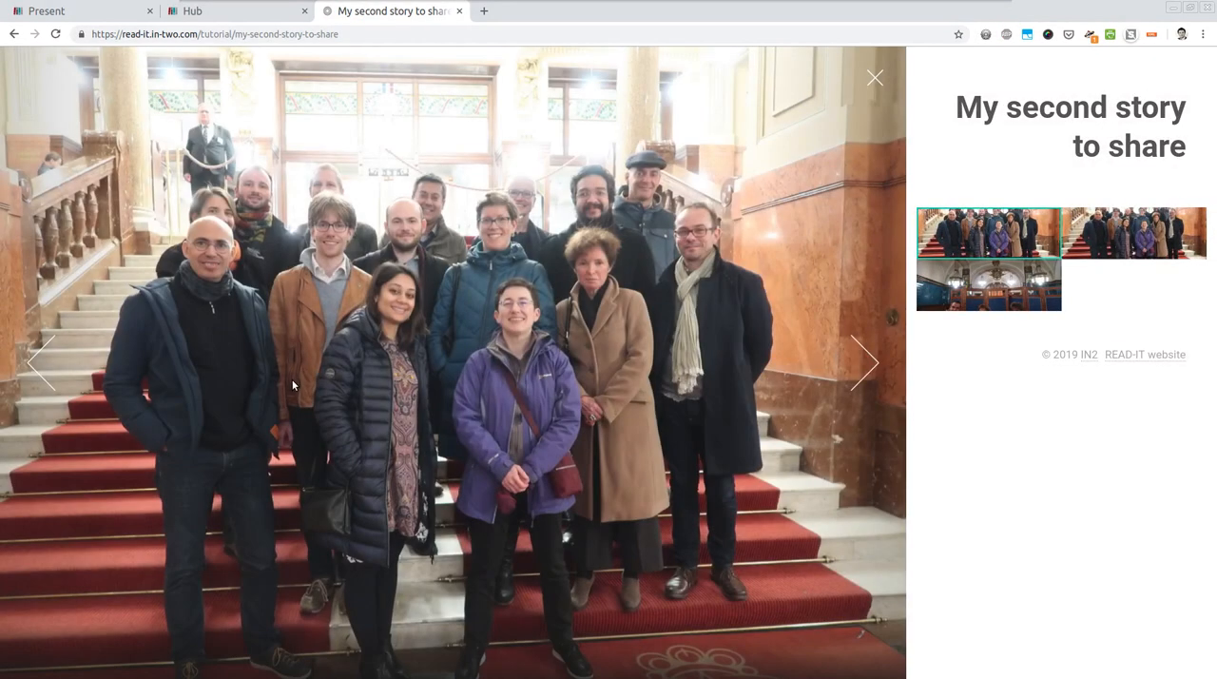
left_click(235, 13)
left_click(55, 35)
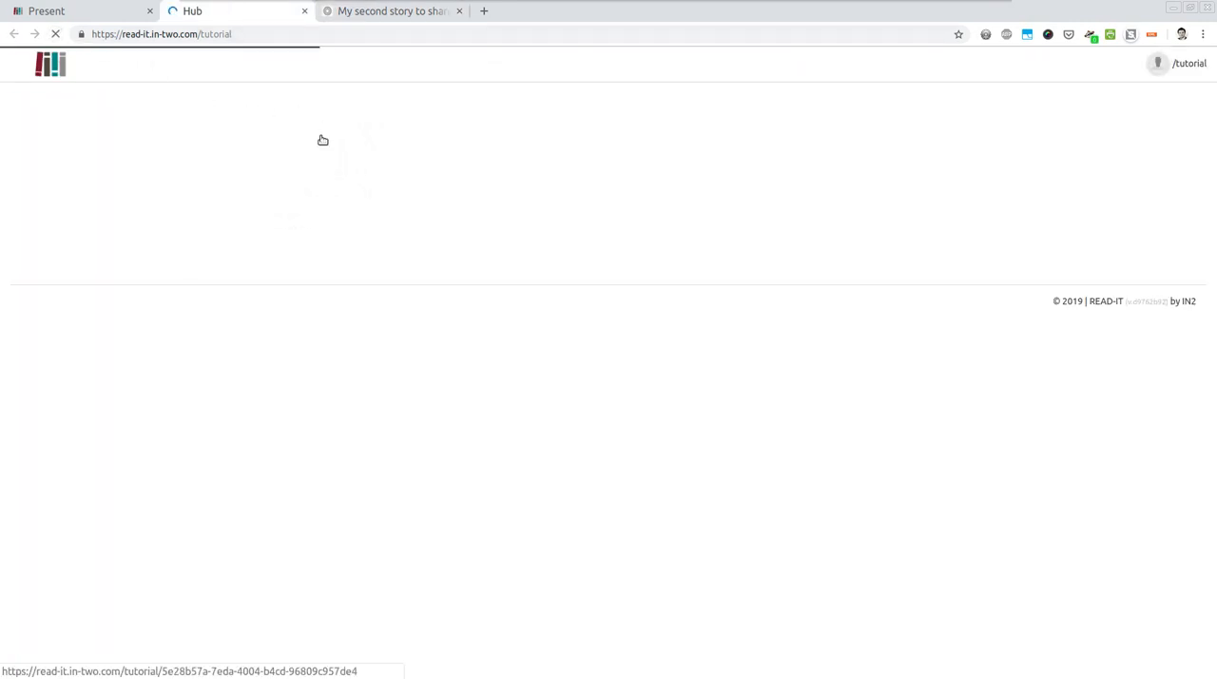